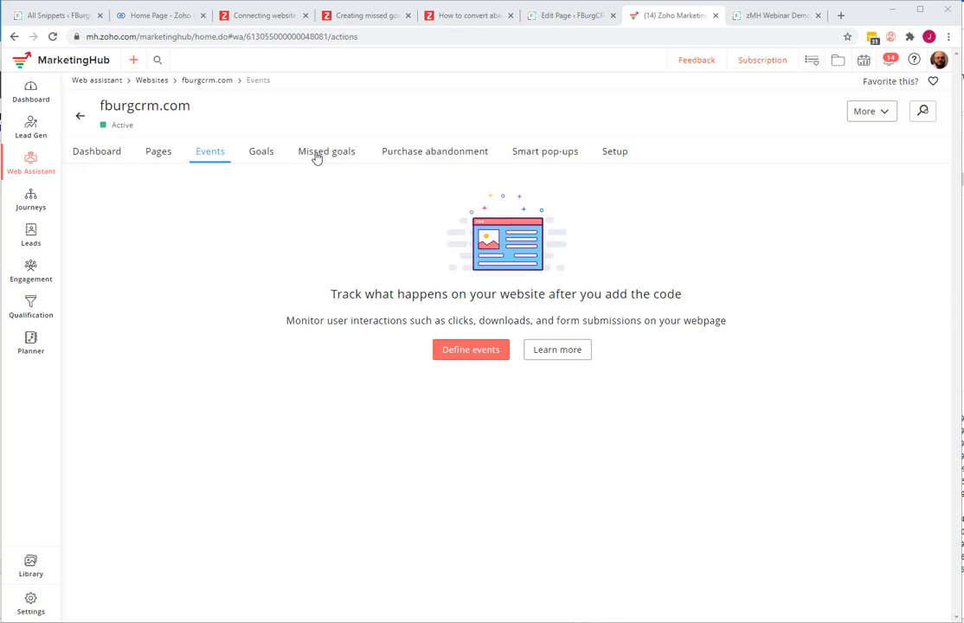
Review the missed goals section of fburgcrm.com and the zMH webinar demo registration page.
left_click(322, 156)
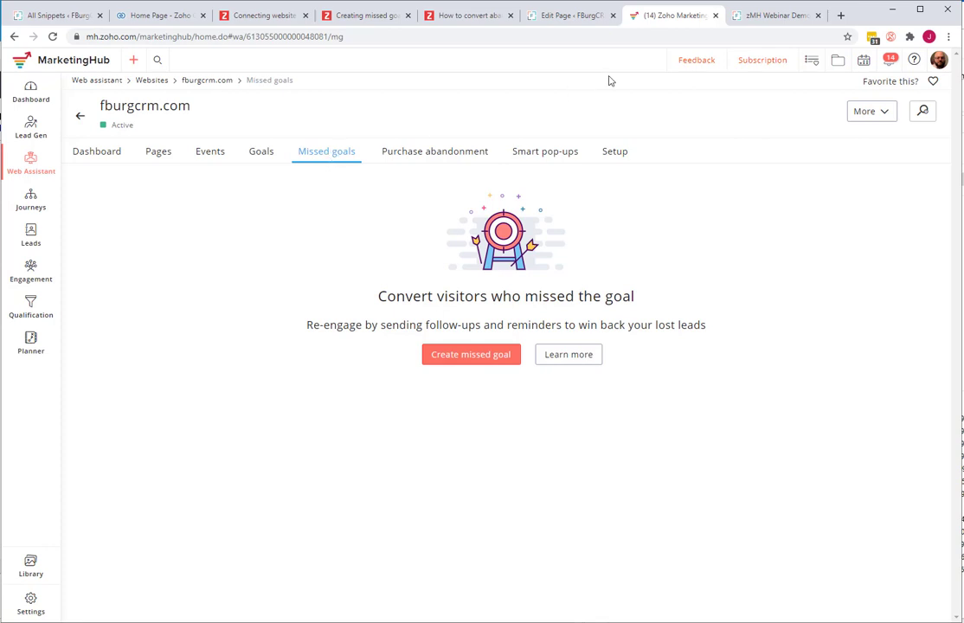
left_click(772, 16)
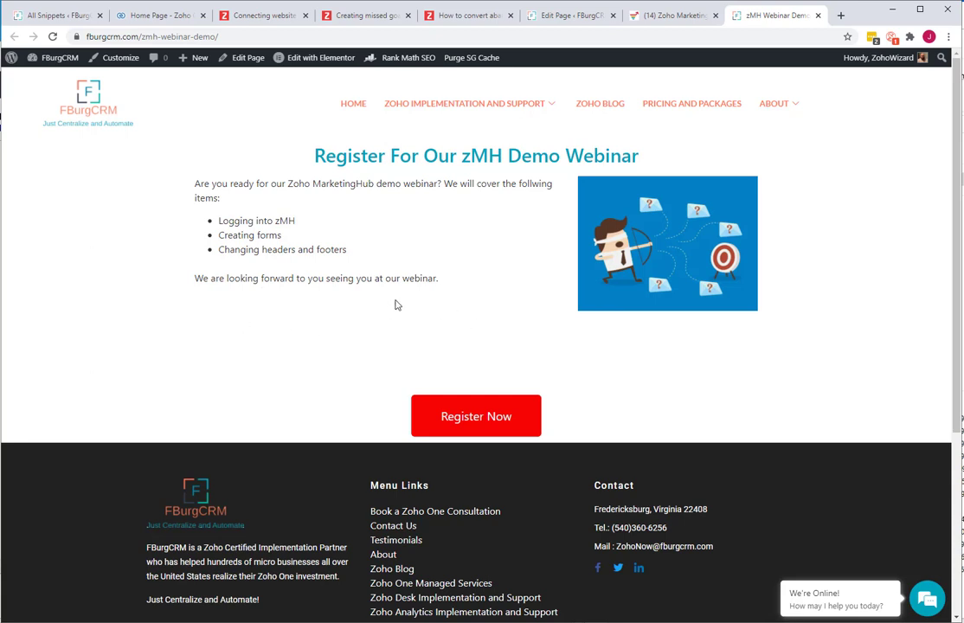
left_click(665, 24)
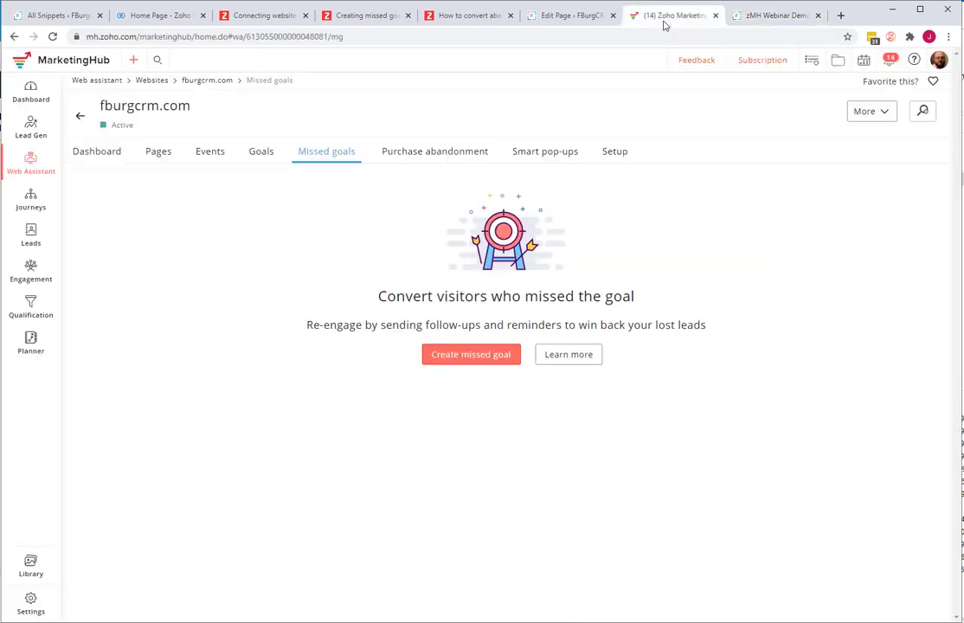
Open the events section of the fburgcrm.com website in Web Assistant.
left_click(22, 65)
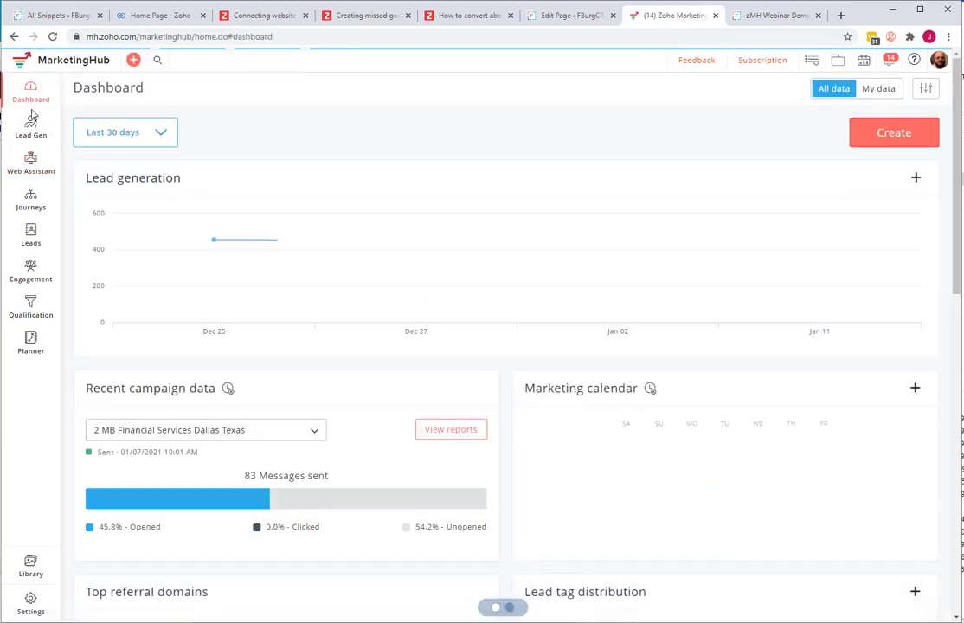
mouse_move(30, 167)
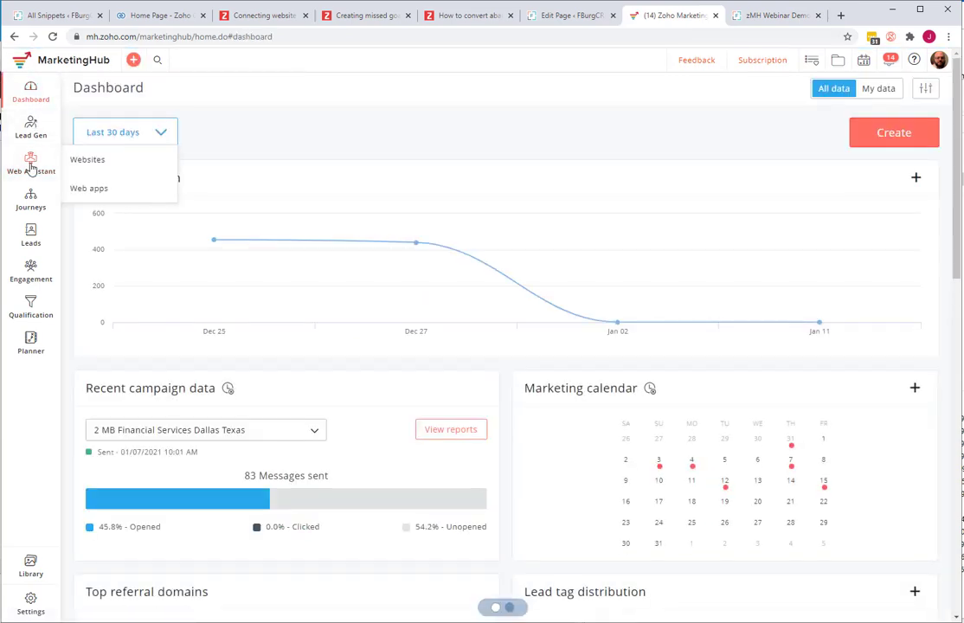
left_click(86, 159)
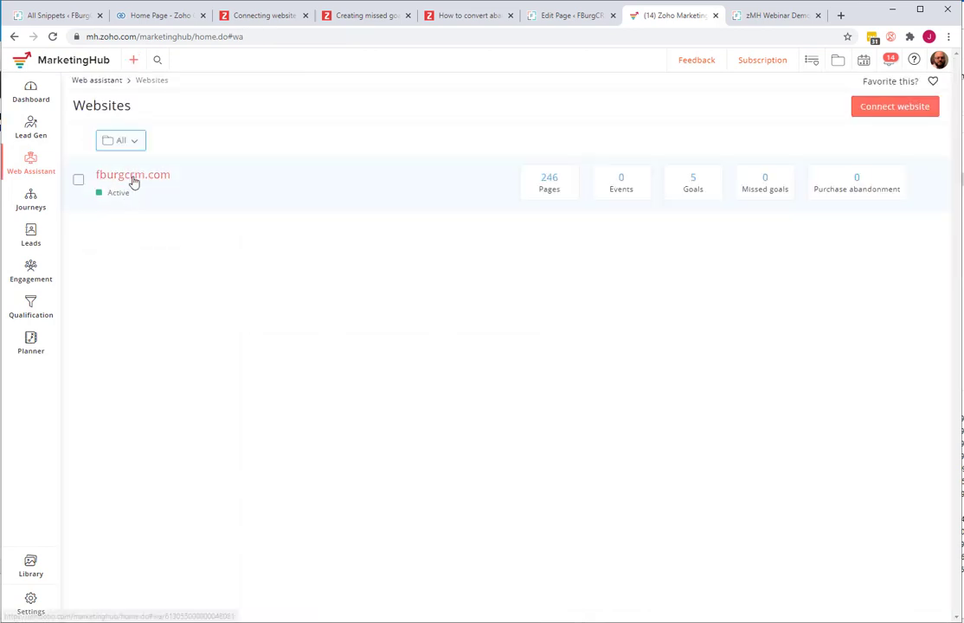
left_click(132, 175)
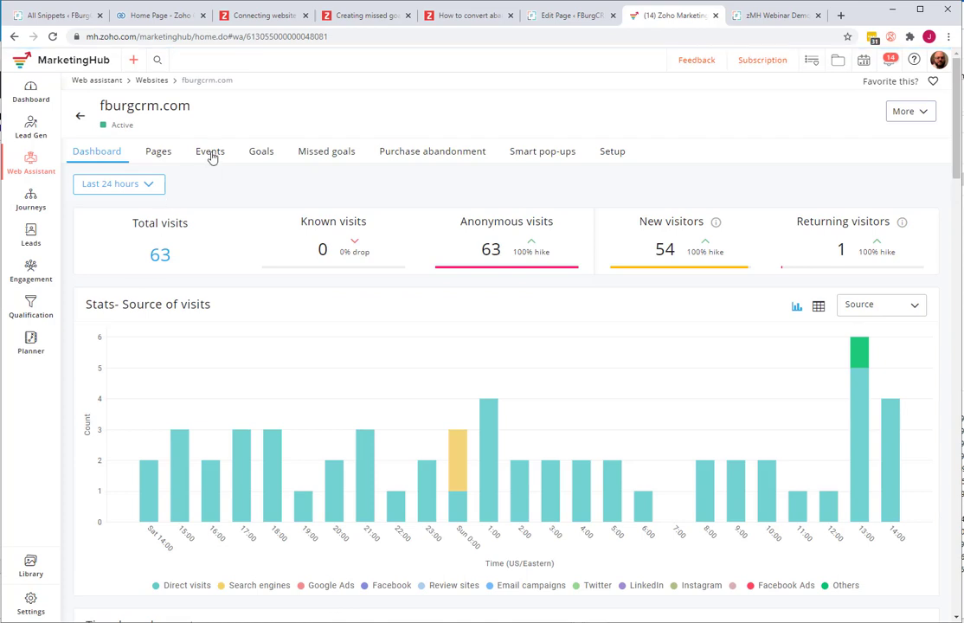
left_click(211, 156)
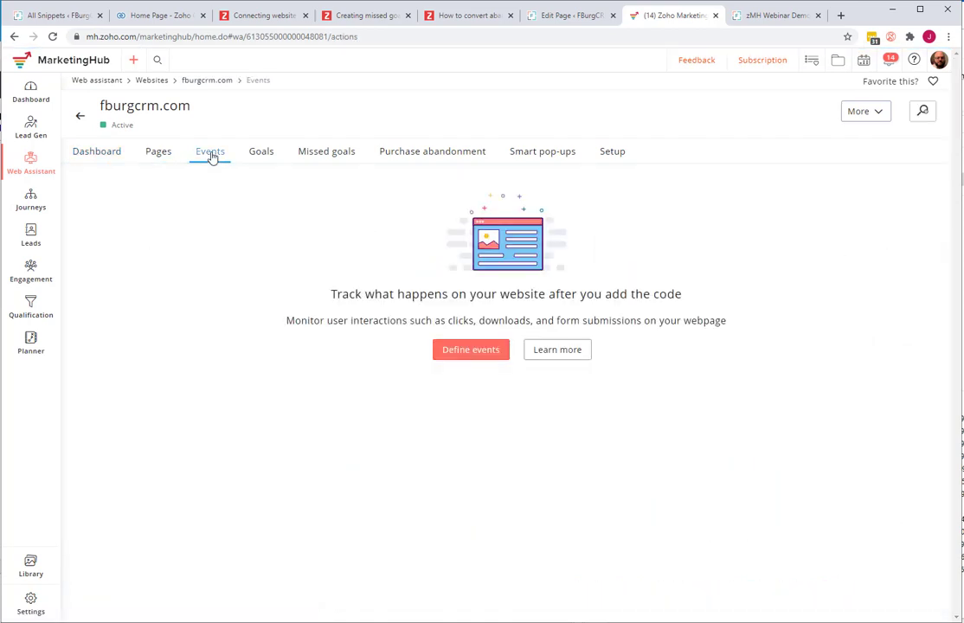
Check the Register Now button on the webinar page and start a new event that selects elements directly from the webpage.
left_click(751, 19)
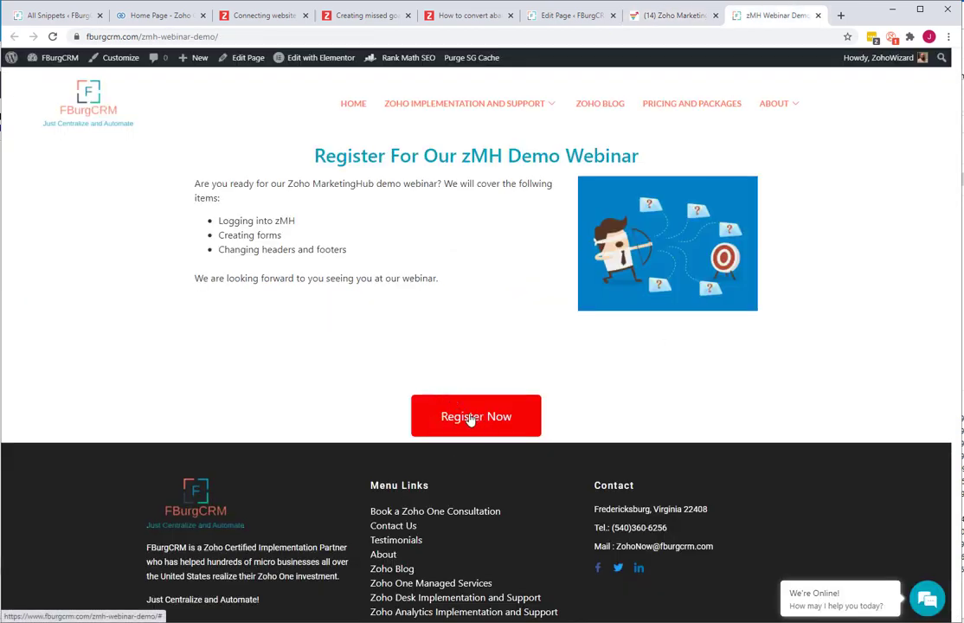
left_click(654, 14)
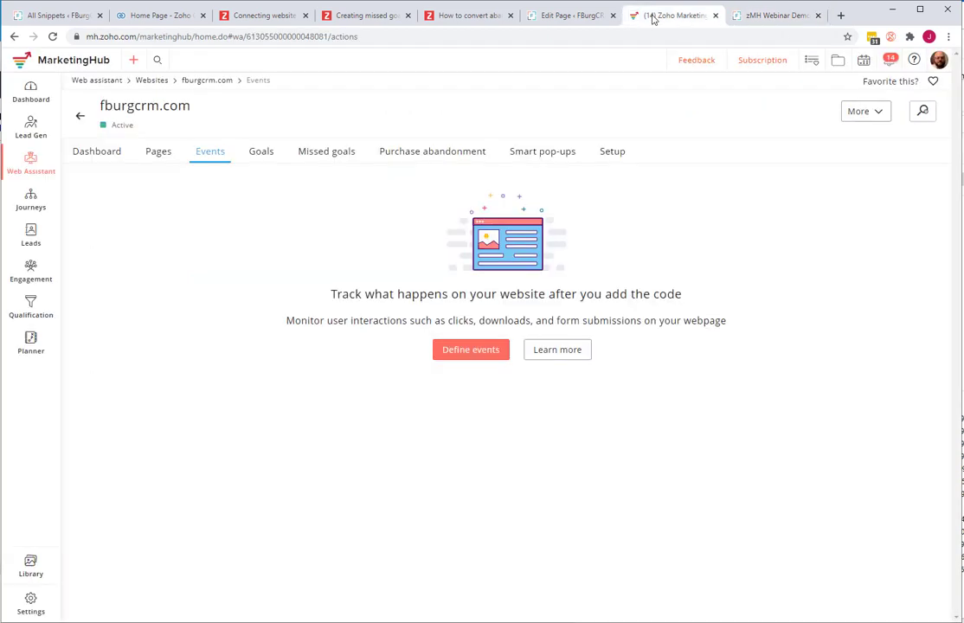
left_click(468, 352)
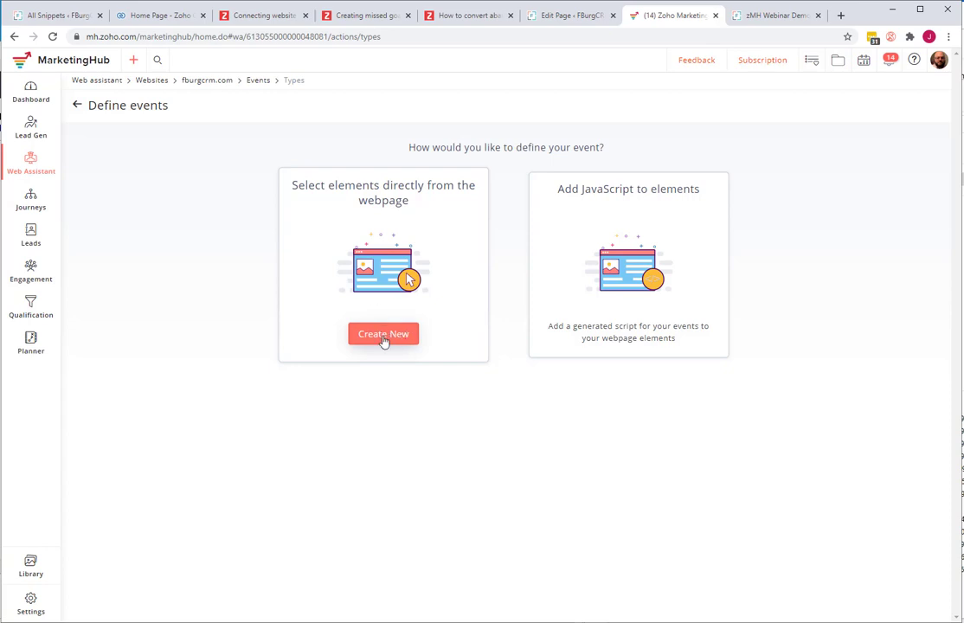
mouse_move(662, 336)
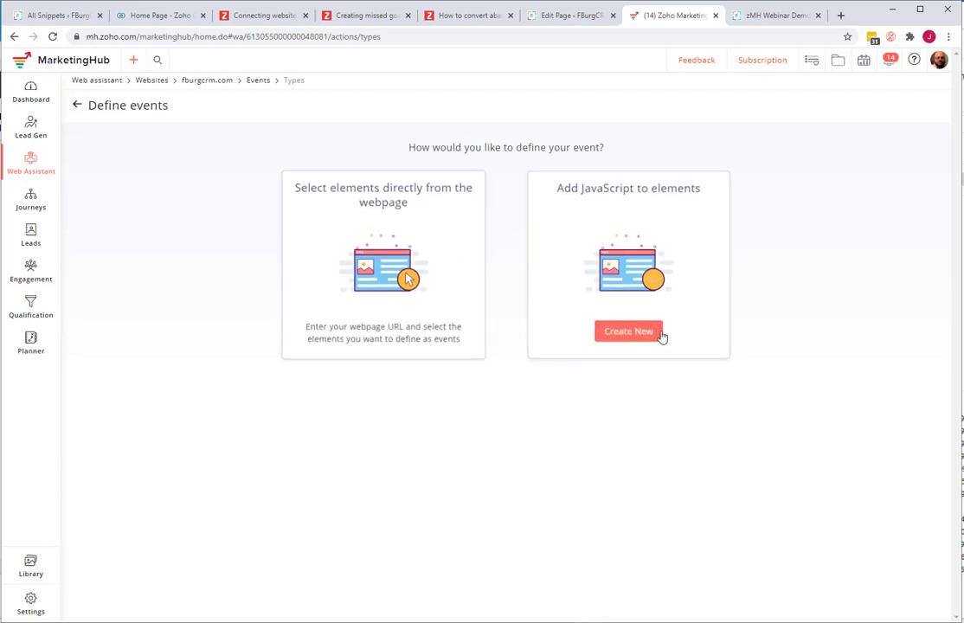
mouse_move(389, 337)
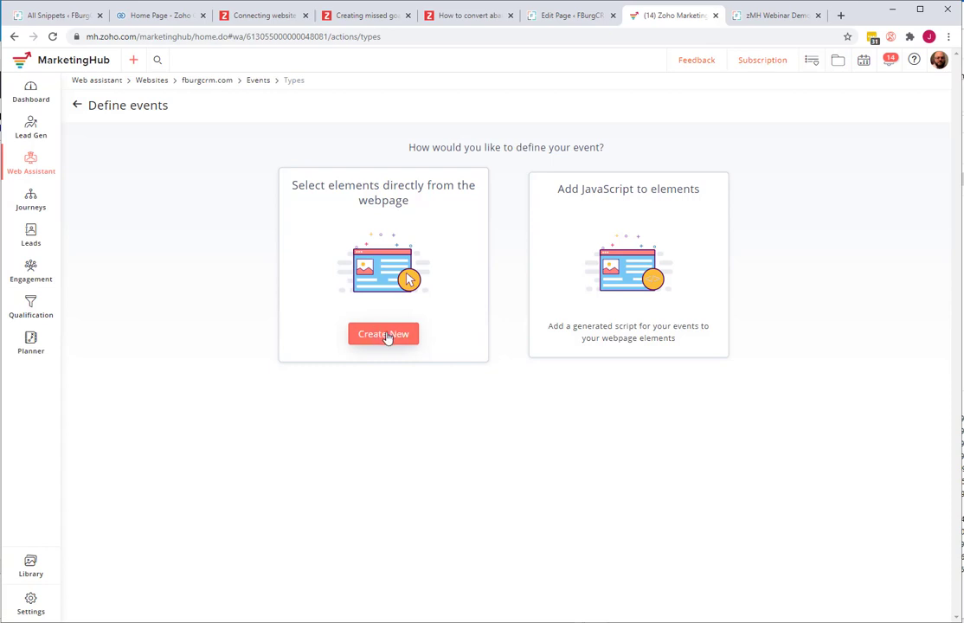
left_click(387, 337)
Name the event "Clicked Register now zMH Webinar 2-01-2020".
left_click(305, 155)
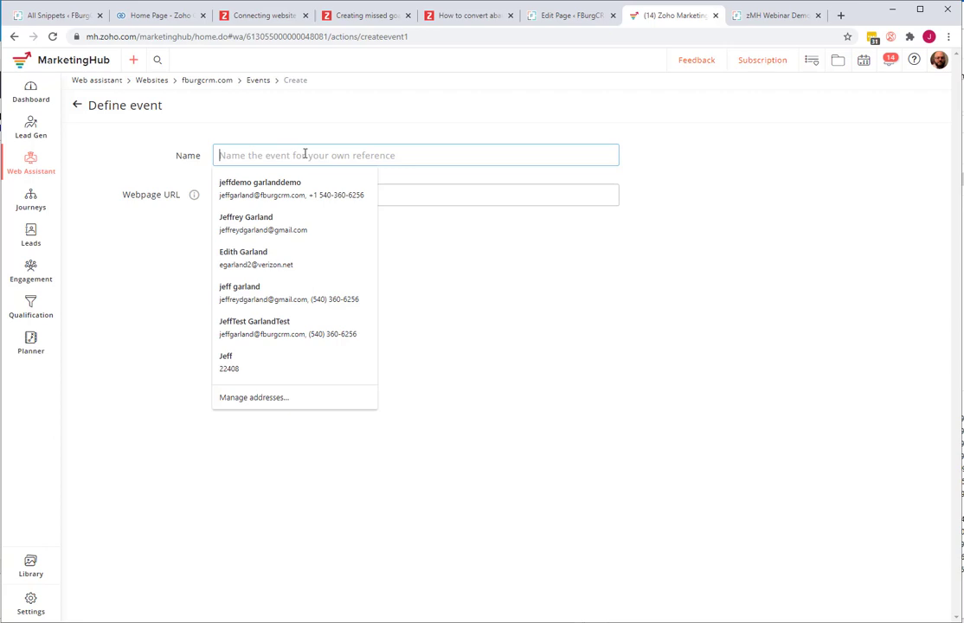
type("Clicked Register now zMH")
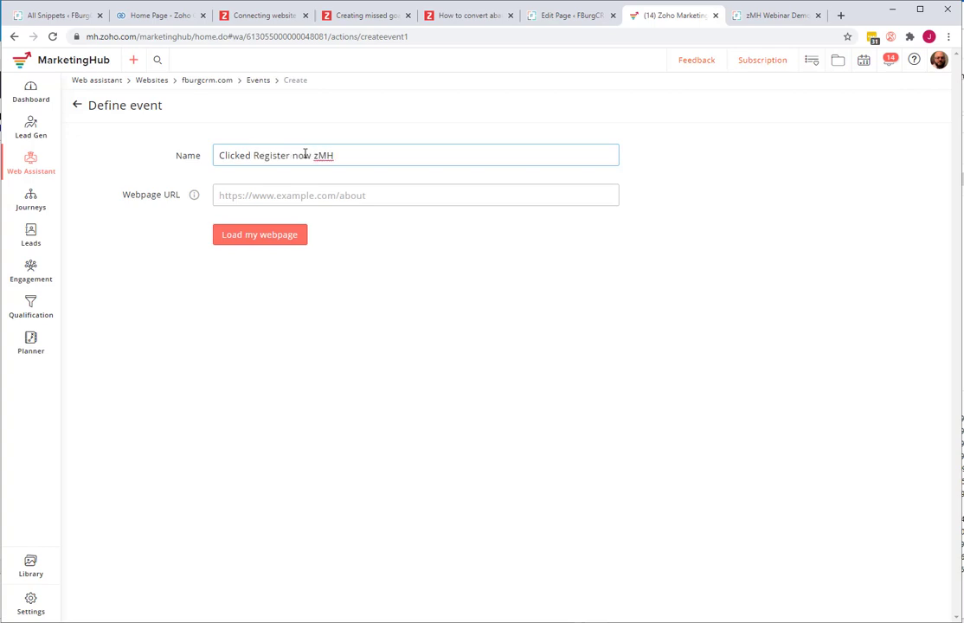
type("inar")
type("2-01-2020")
left_click(275, 195)
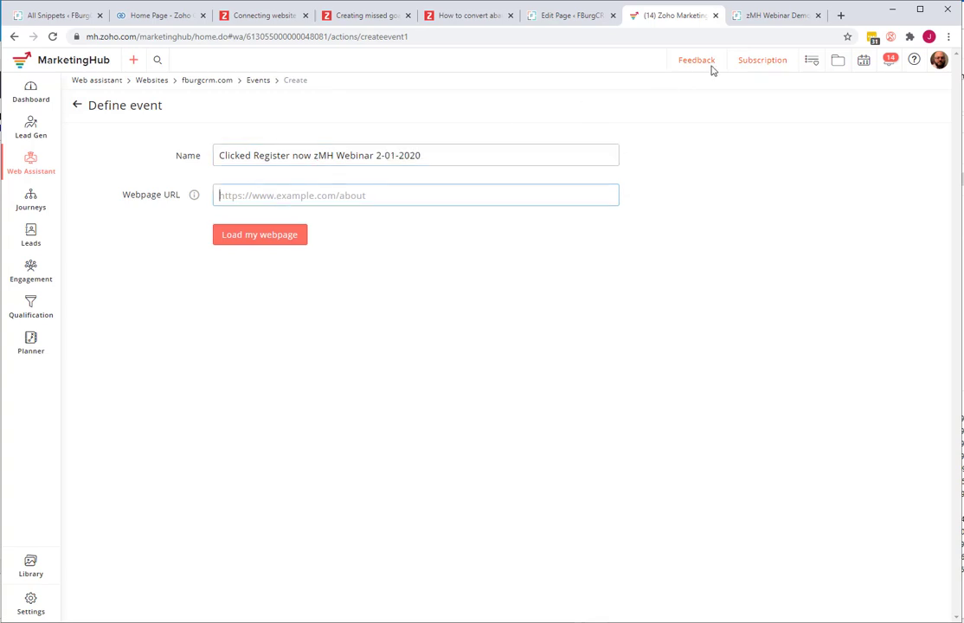
left_click(788, 15)
left_click(685, 38)
key("ctrl+c")
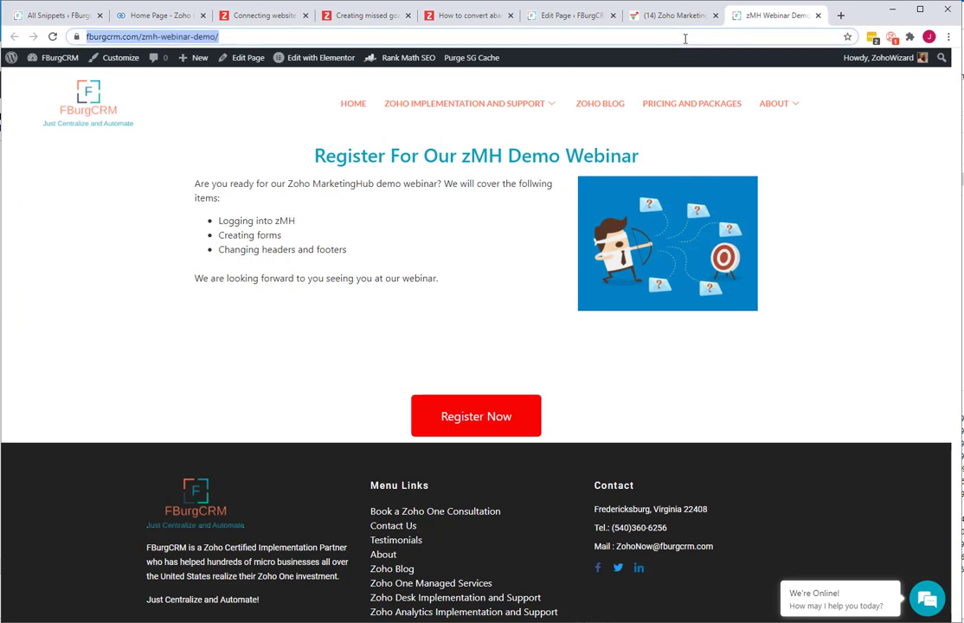
left_click(675, 14)
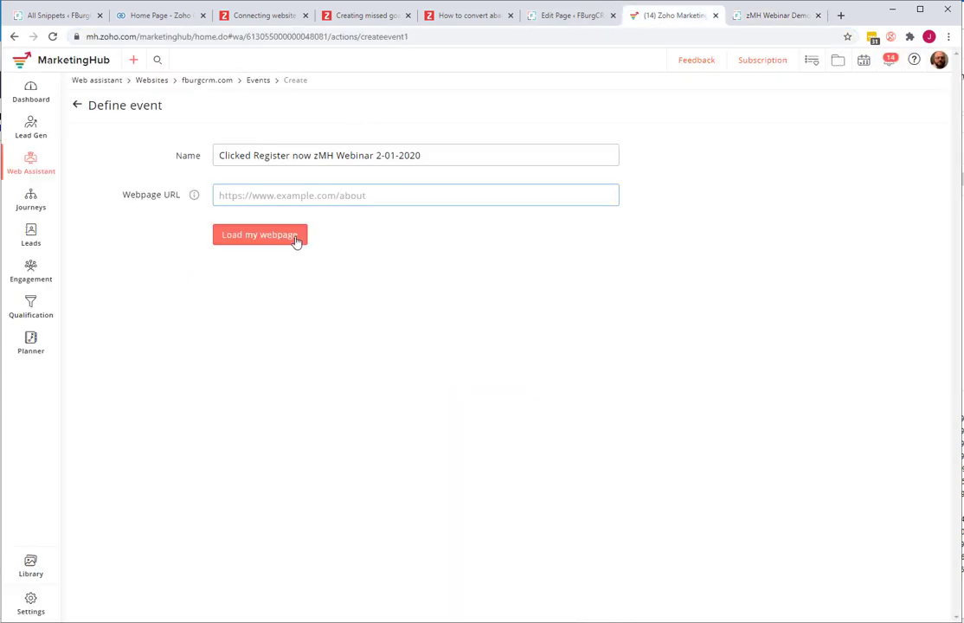
key("ctrl+v")
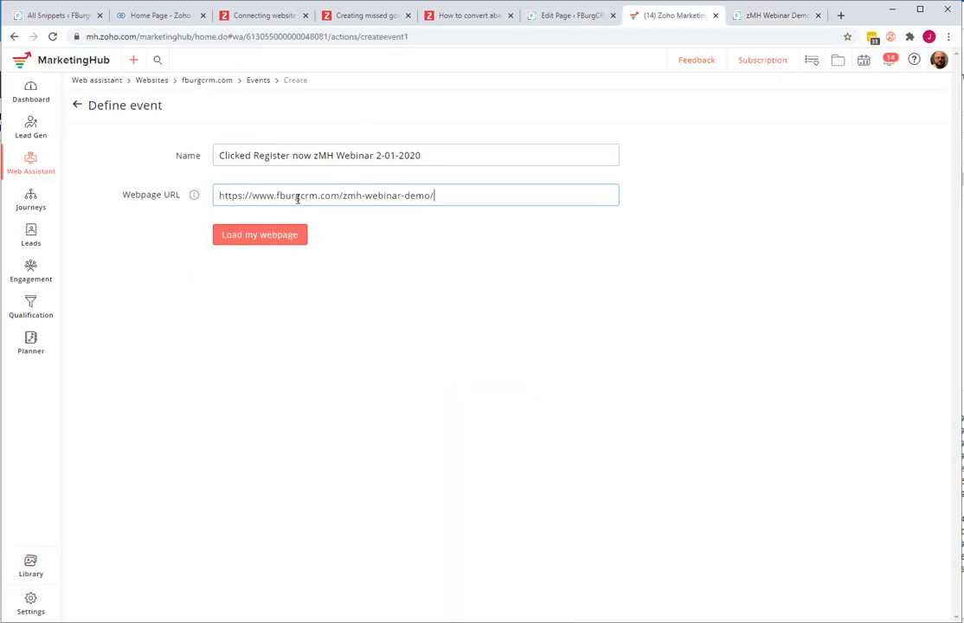
left_click(280, 245)
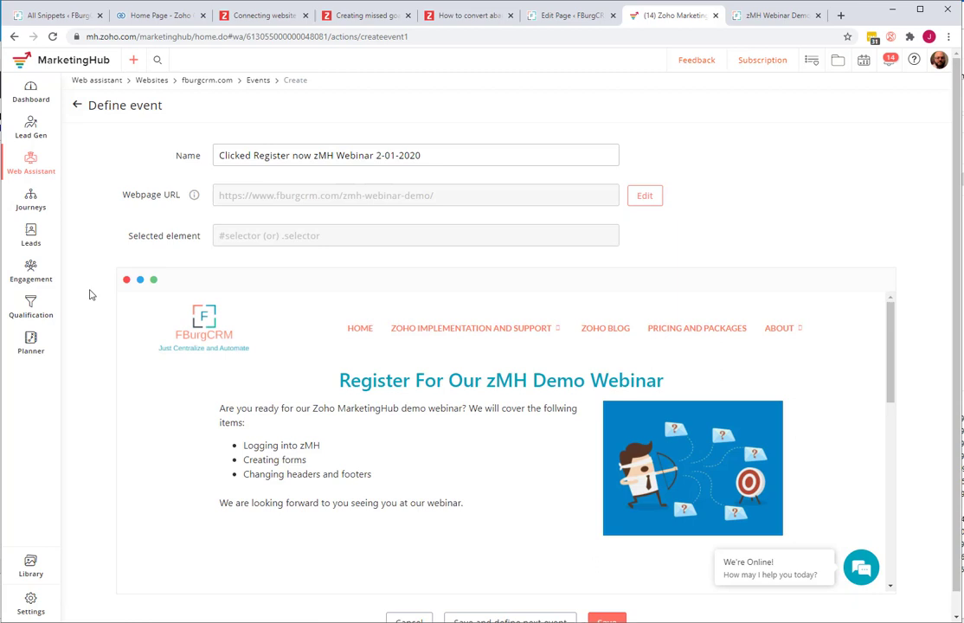
Select the Register Now button in the loaded webpage as the event's element and save the event.
scroll(90, 295, "down", 1)
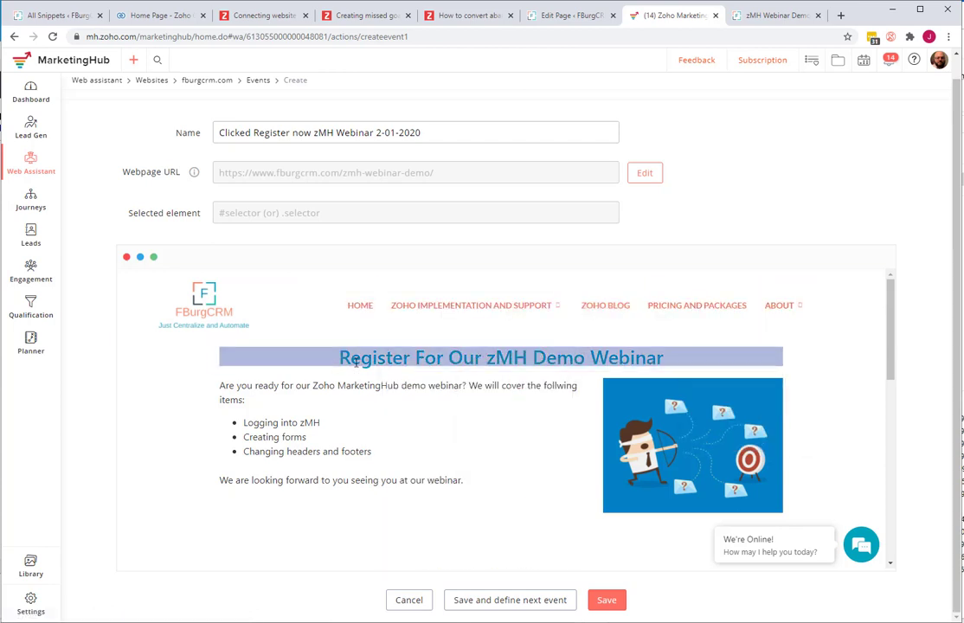
scroll(354, 366, "down", 5)
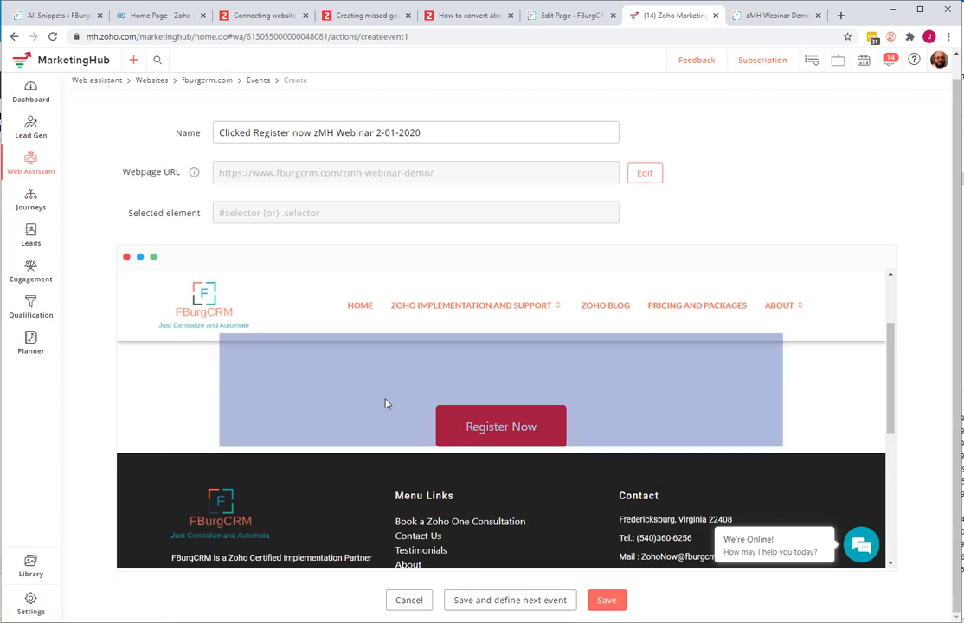
scroll(319, 406, "up", 3)
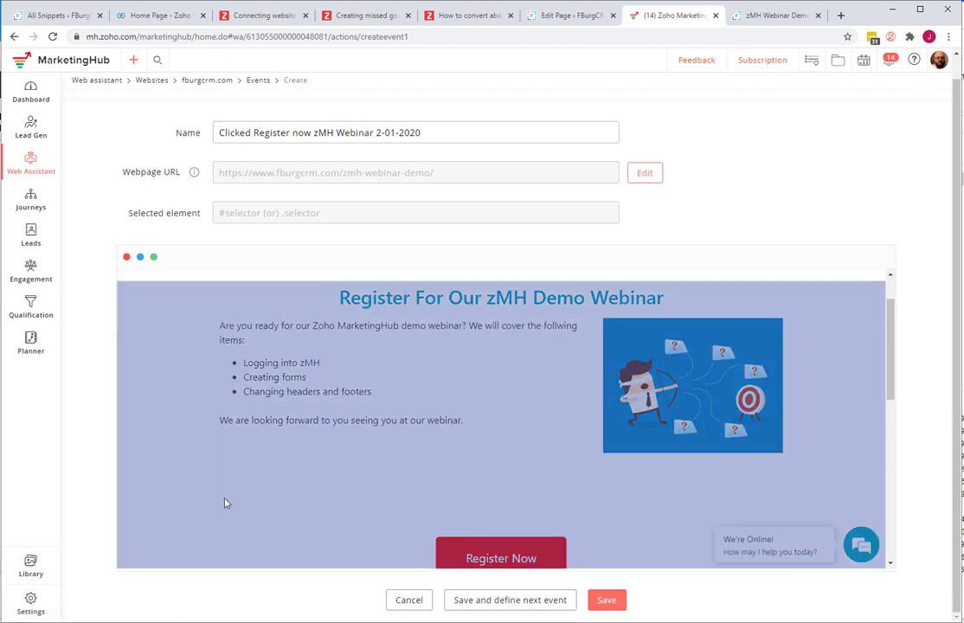
scroll(226, 484, "down", 5)
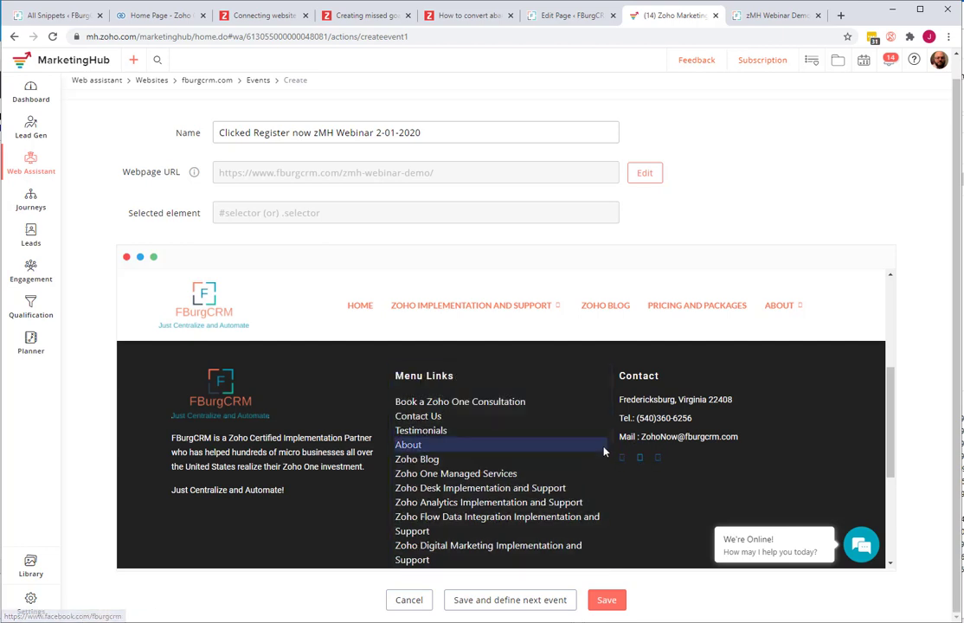
scroll(605, 450, "up", 2)
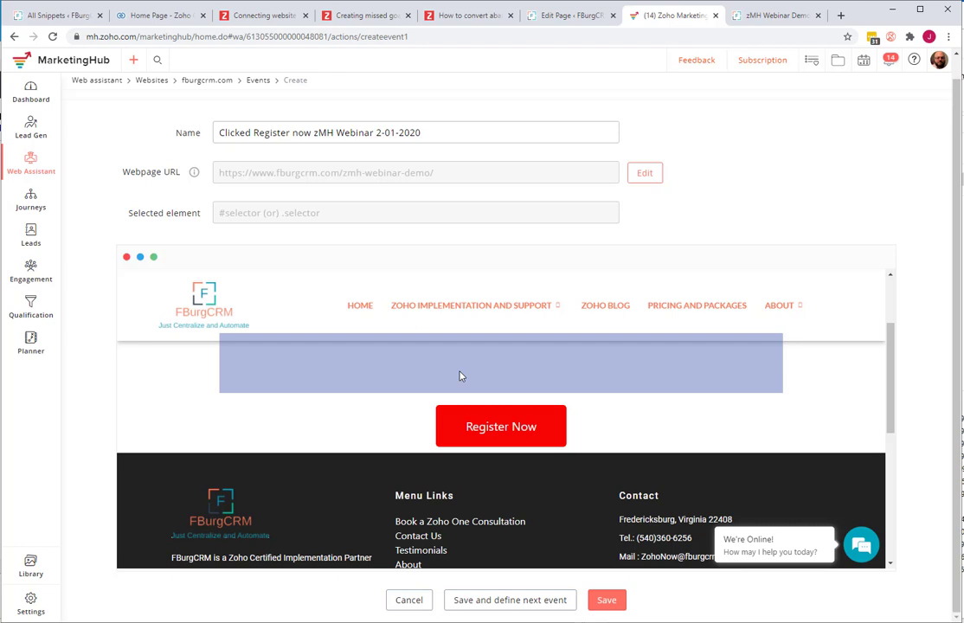
left_click(454, 421)
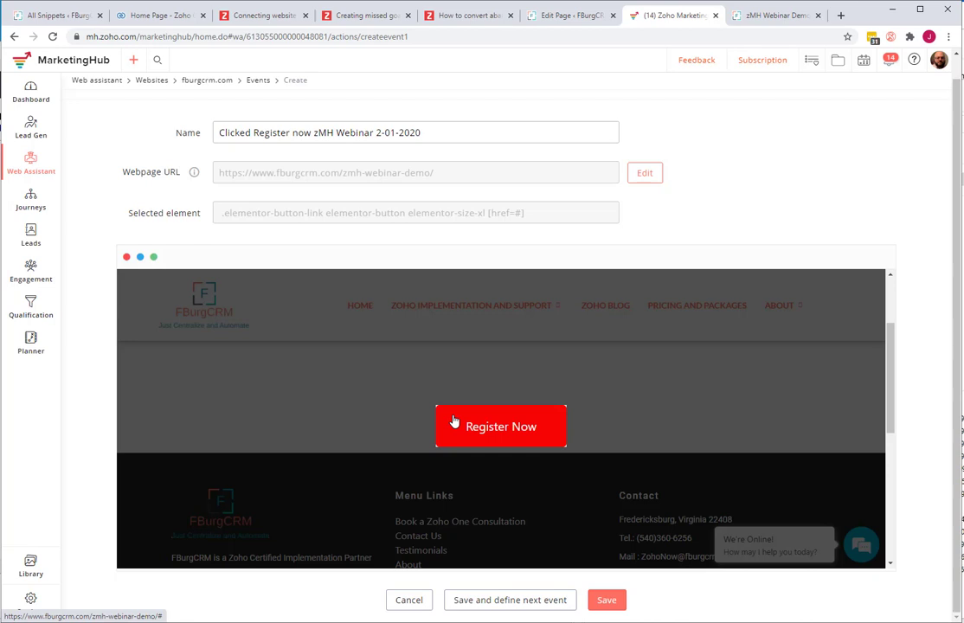
scroll(324, 461, "down", 2)
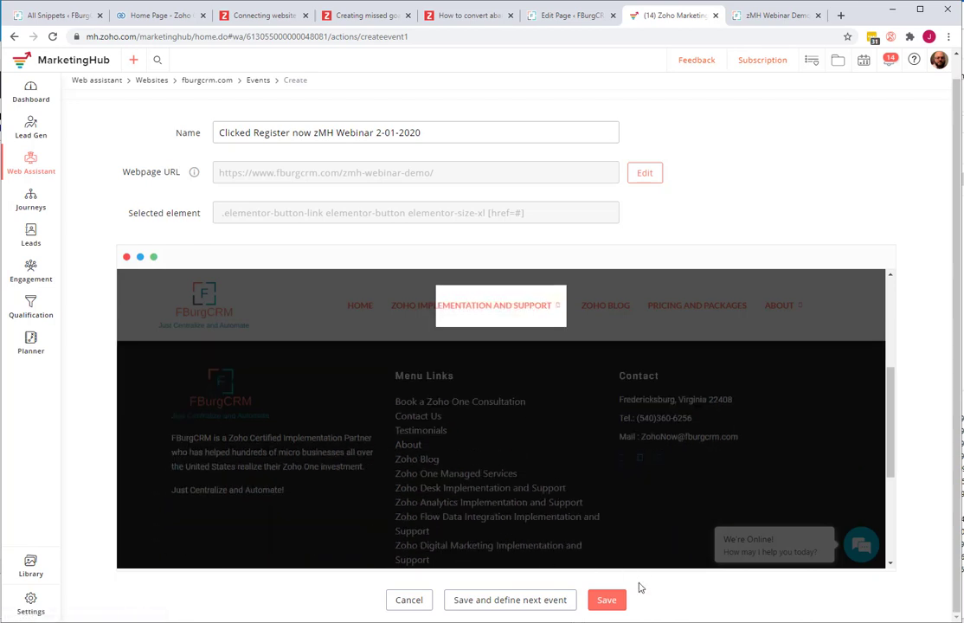
scroll(592, 439, "up", 1)
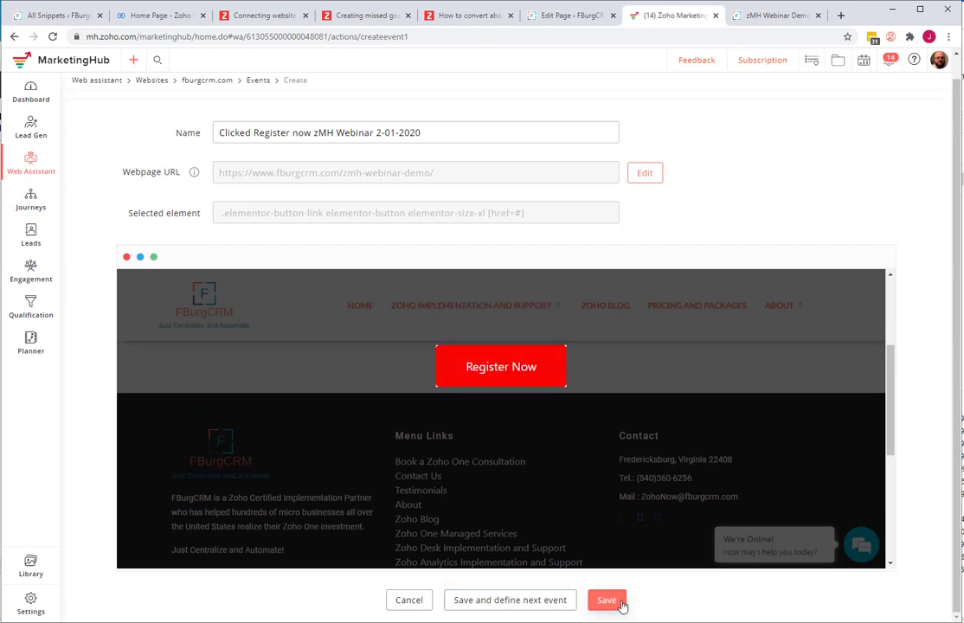
left_click(620, 603)
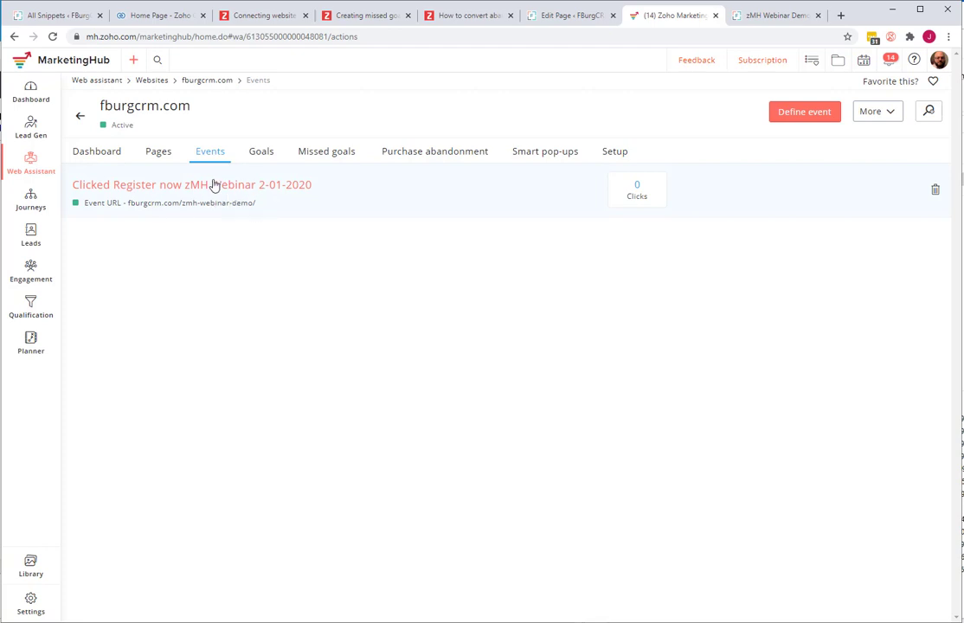
Check the webinar page's Register Now button and start creating a missed goal for fburgcrm.com.
left_click(636, 198)
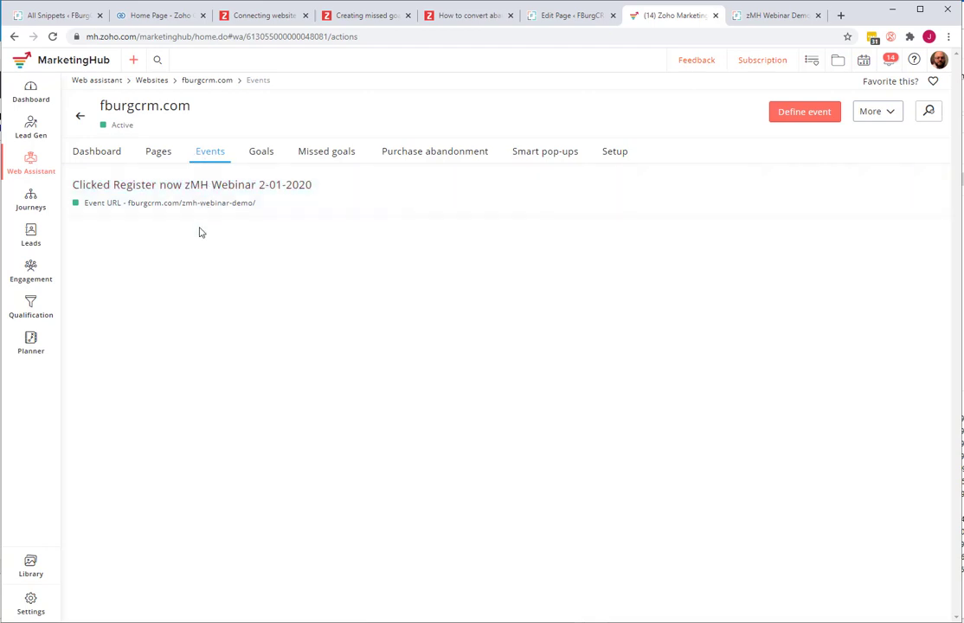
left_click(339, 156)
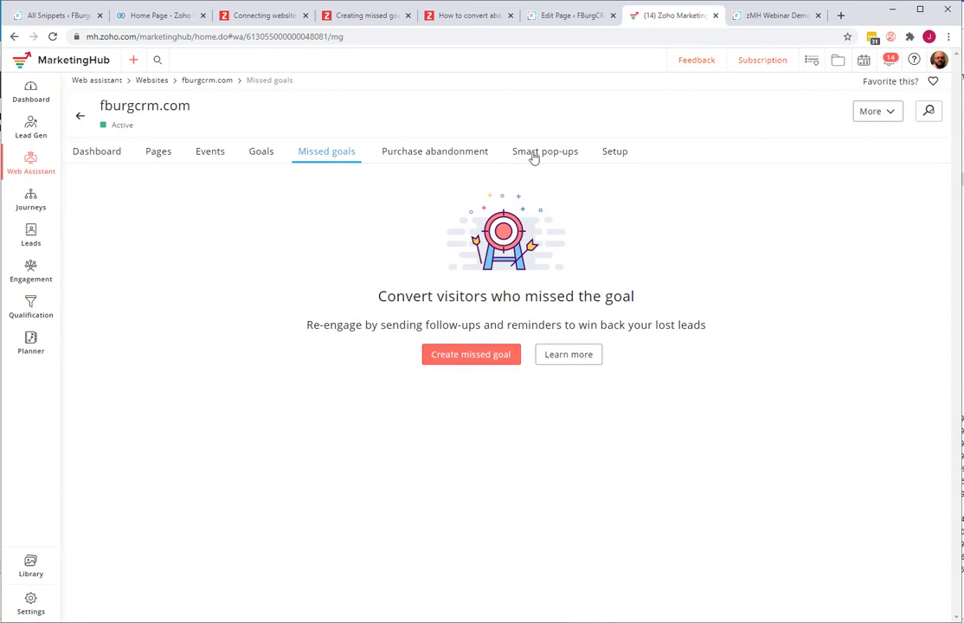
left_click(746, 19)
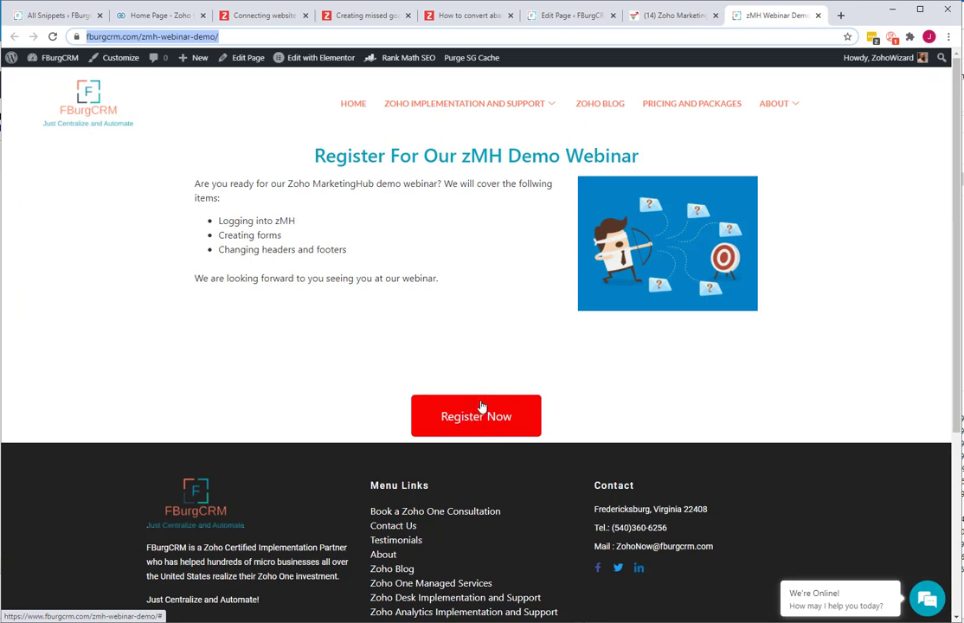
left_click(666, 16)
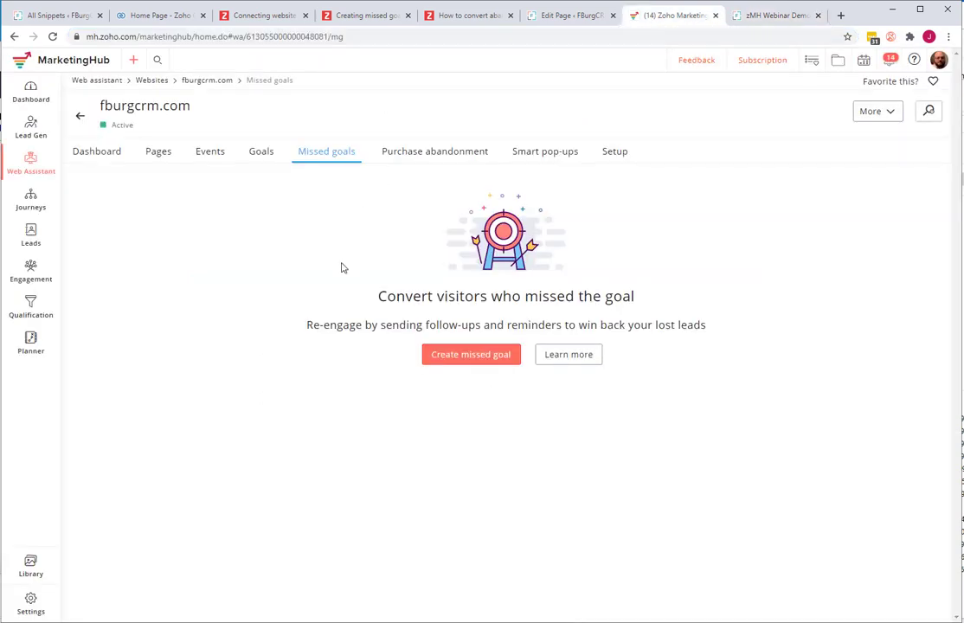
left_click(460, 363)
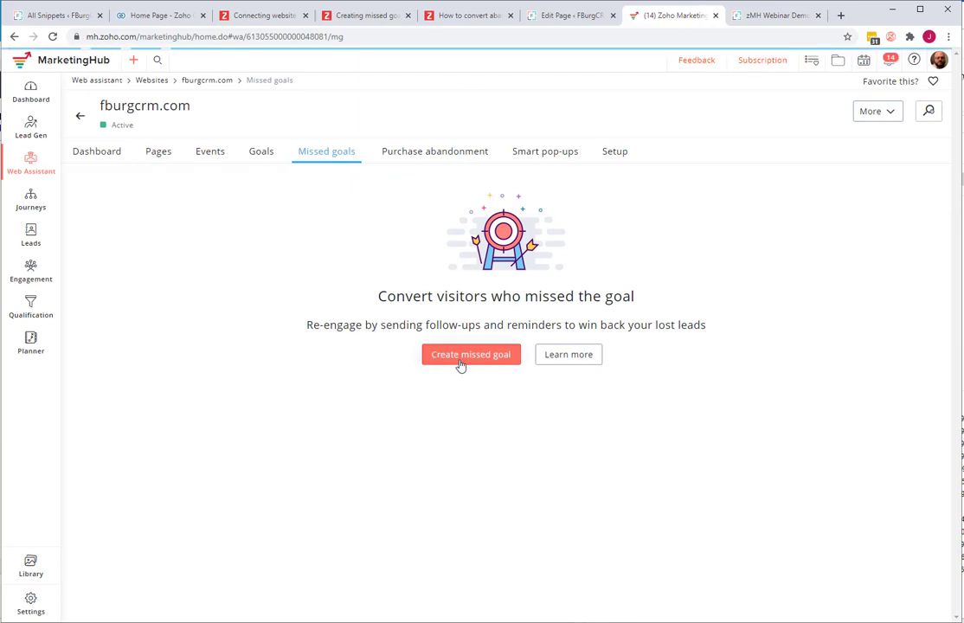
Name the missed goal "Did not register for zMH Webinar".
left_click(239, 192)
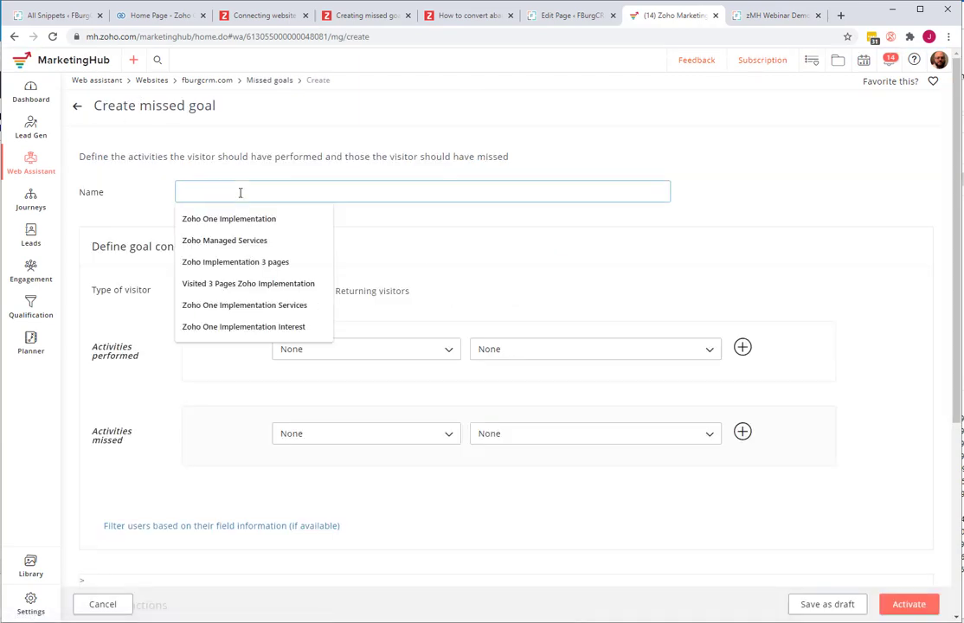
type("Did not register for zMH")
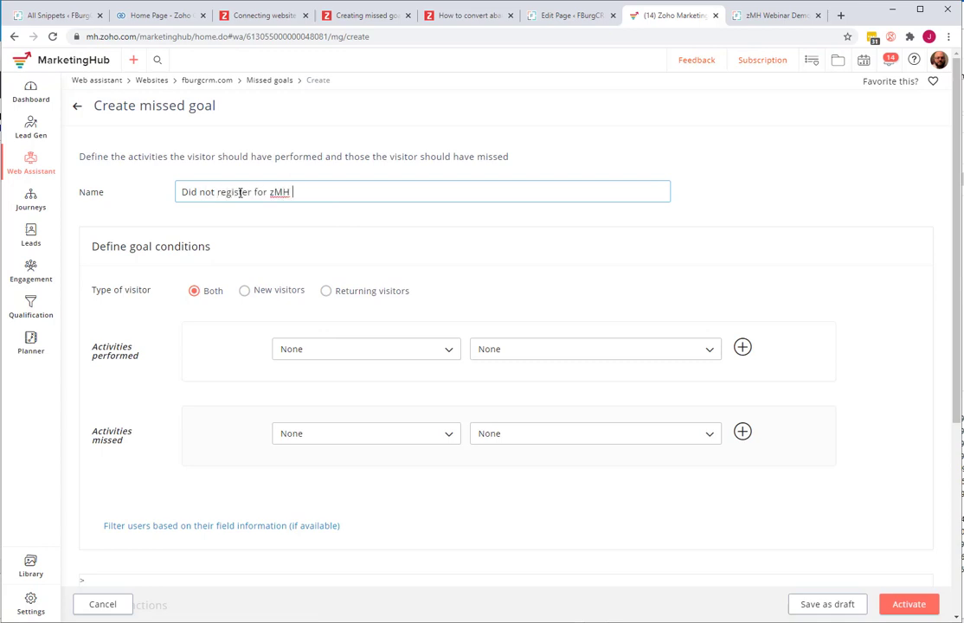
type("Webisna")
key("BackSpace")
Set the goal's performed activity to "Visits a particular page" with the page ../zmh-webinar-demo/.
left_click(323, 355)
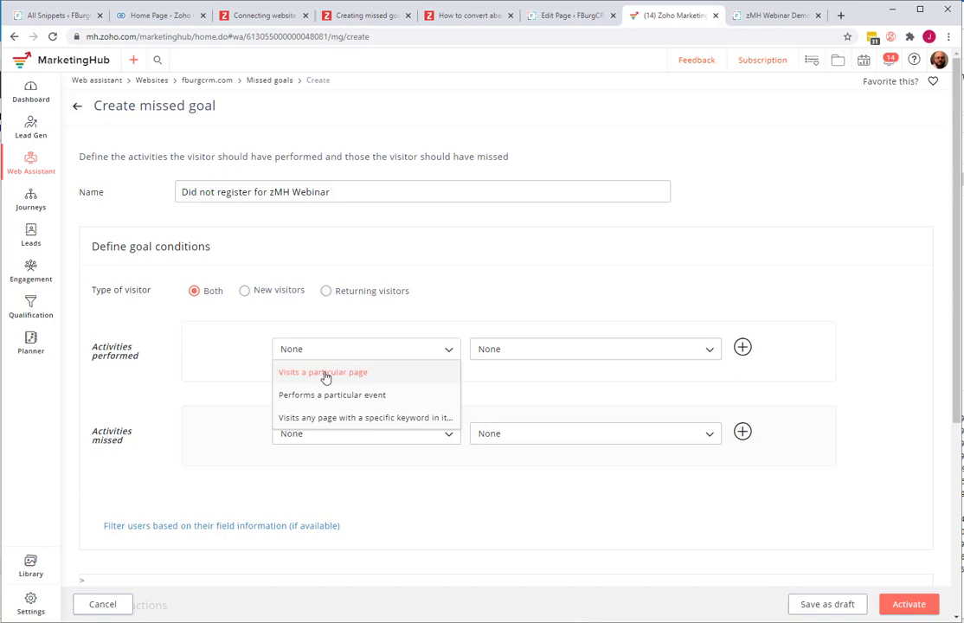
left_click(340, 372)
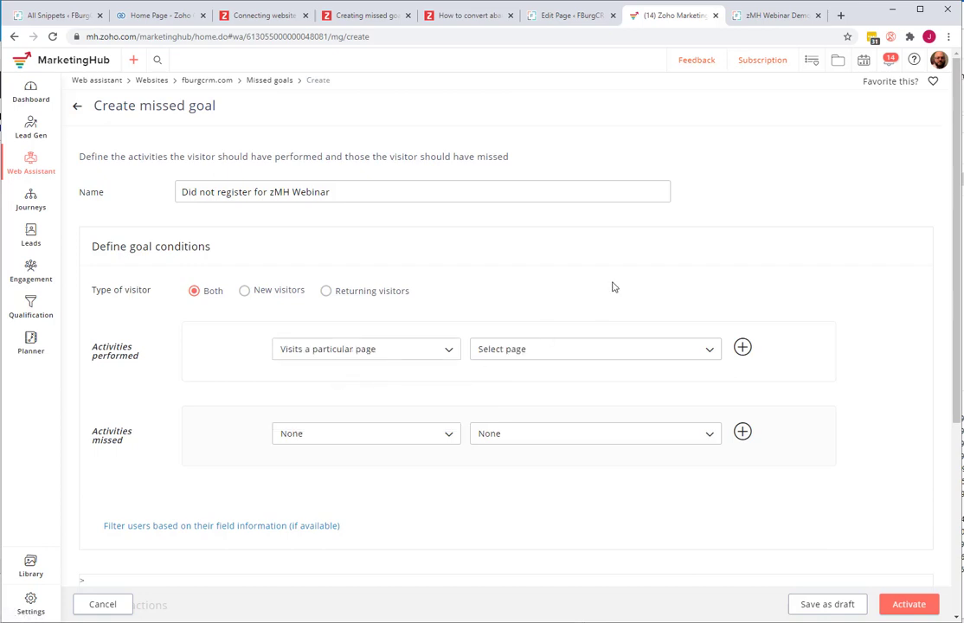
left_click(775, 15)
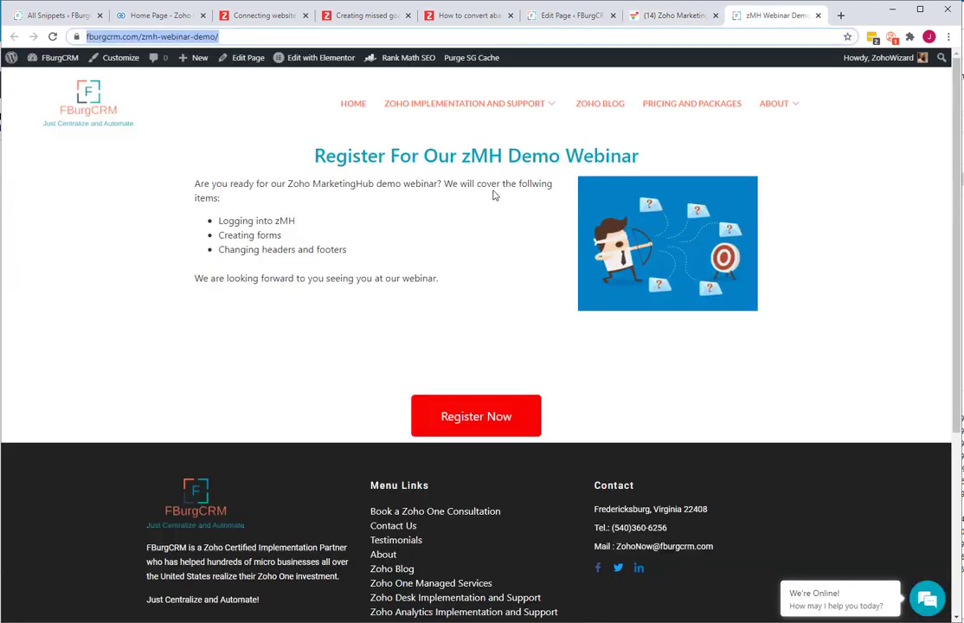
left_click(666, 19)
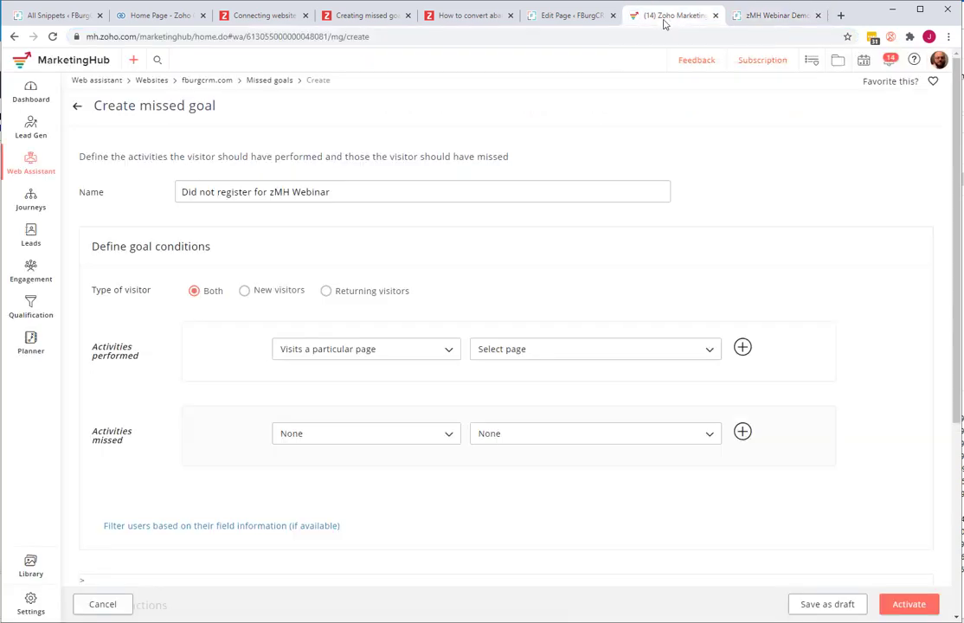
left_click(507, 351)
type("webianr")
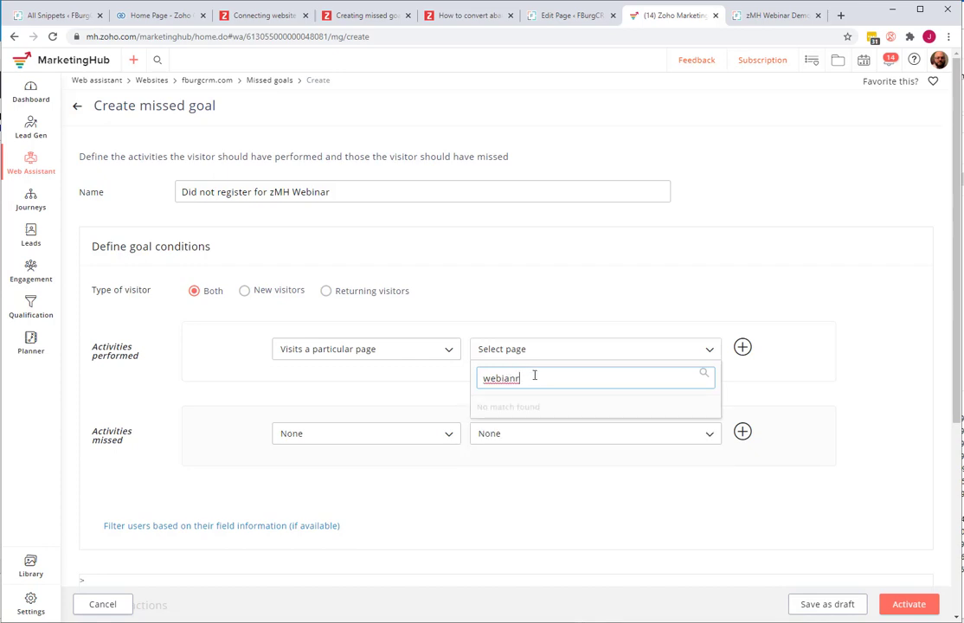
key("BackSpace")
key("BackSpace")
key("BackSpace")
left_click(528, 406)
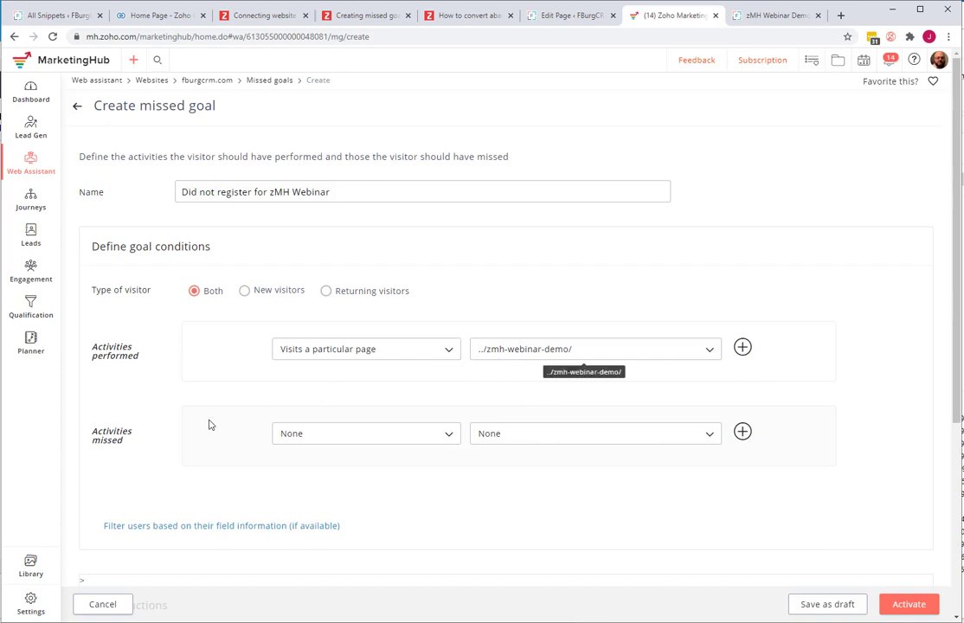
Set the missed activity to not performing a particular event, using the event "Clicked Register now zMH Webinar 2-01-2020".
left_click(355, 437)
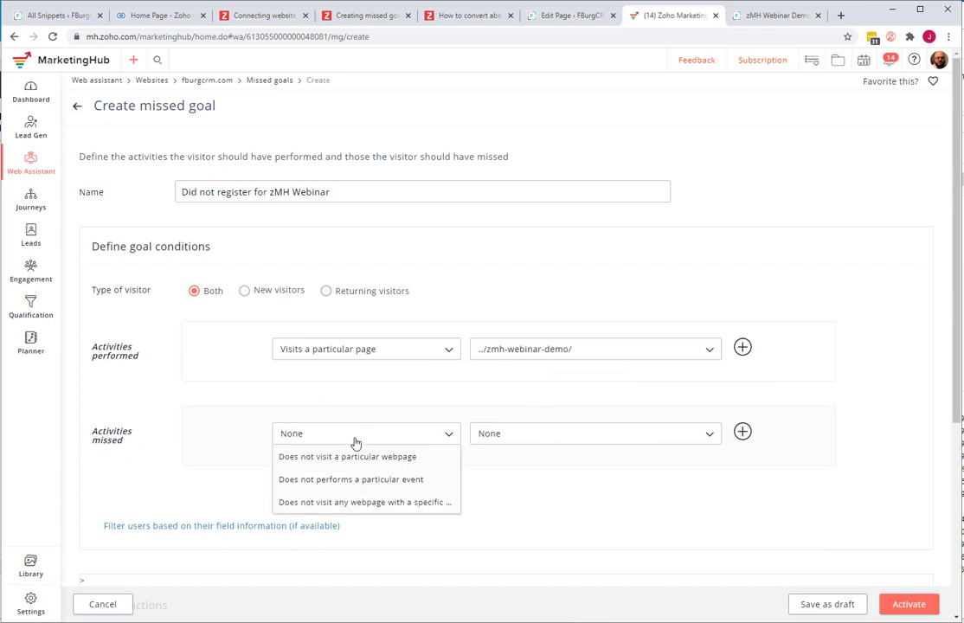
left_click(395, 481)
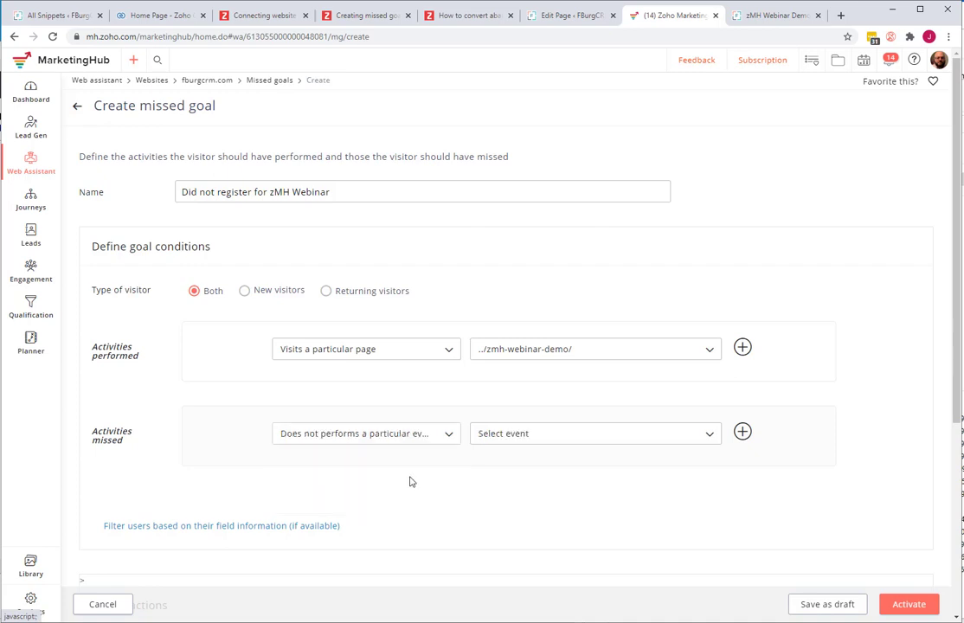
left_click(523, 442)
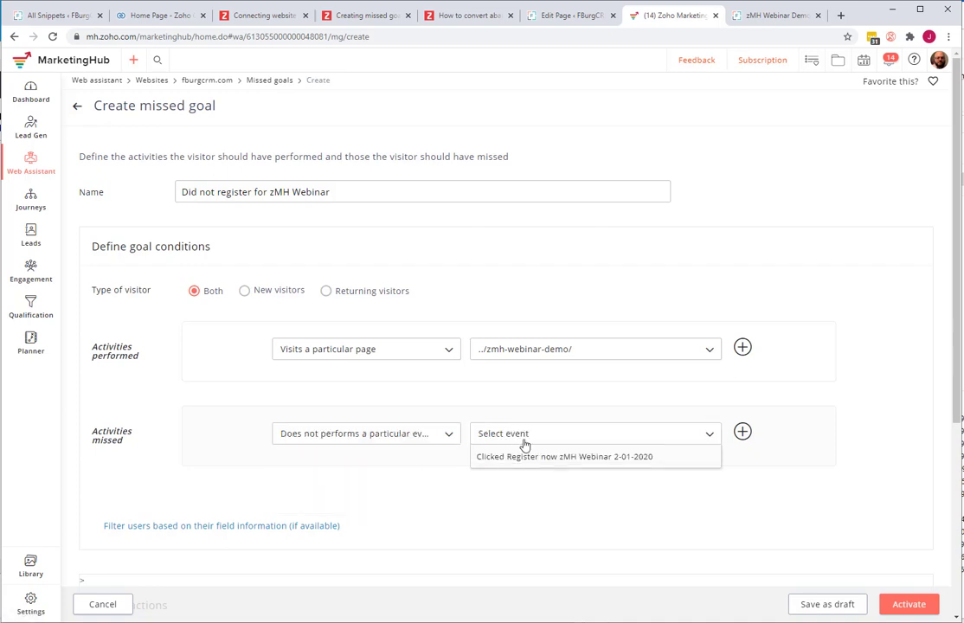
left_click(581, 458)
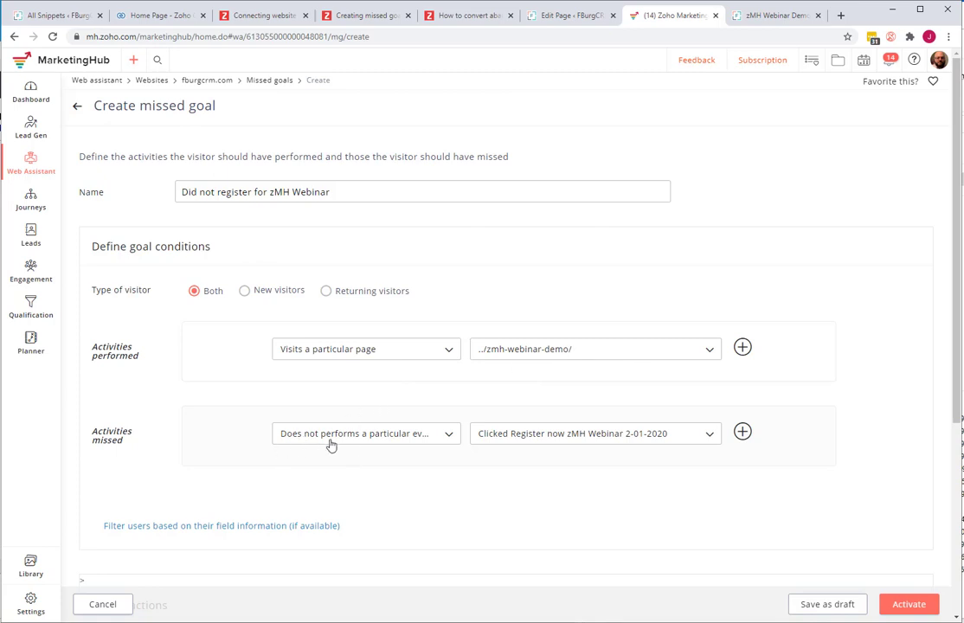
Add an additional action that adds the audience to the product Zoho Digital Marketing when the goal is missed.
scroll(523, 437, "down", 3)
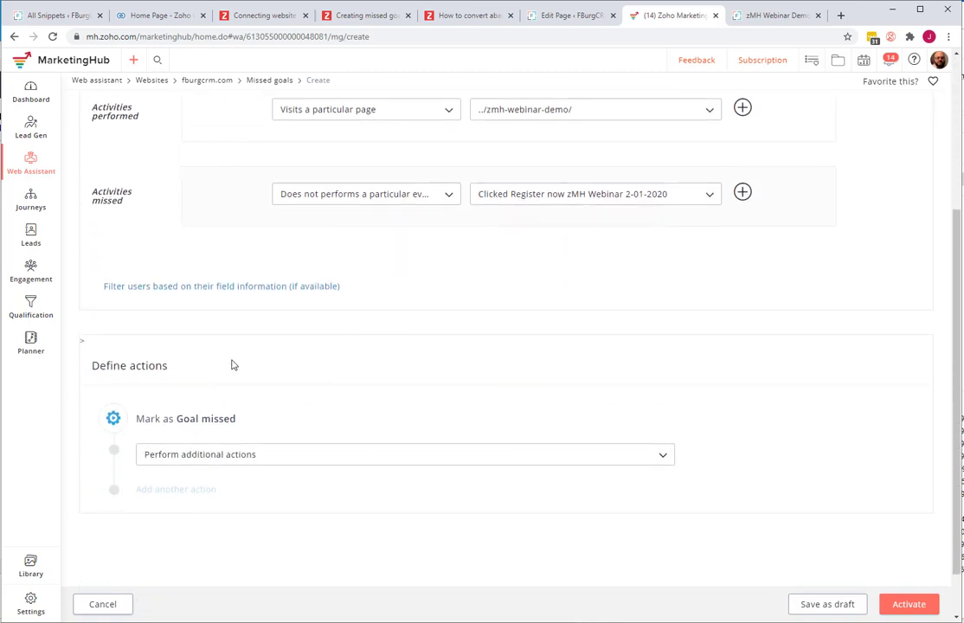
scroll(208, 380, "down", 1)
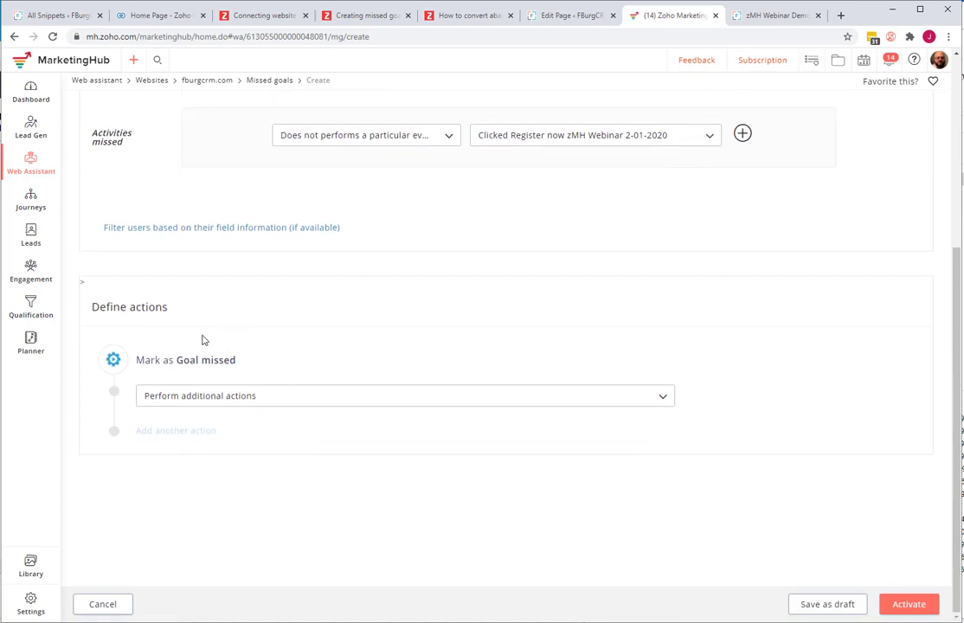
left_click(205, 399)
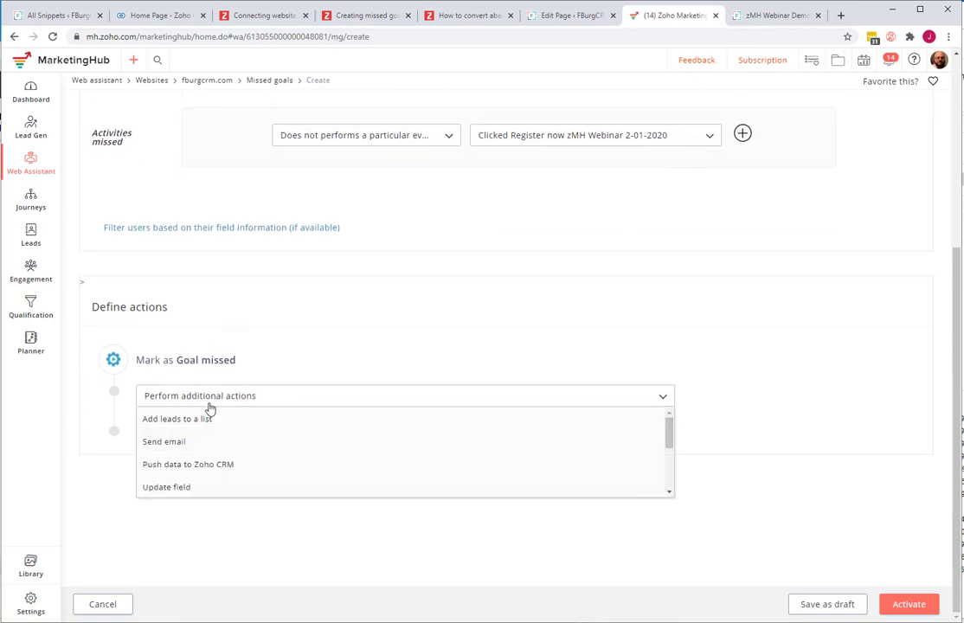
scroll(277, 436, "down", 3)
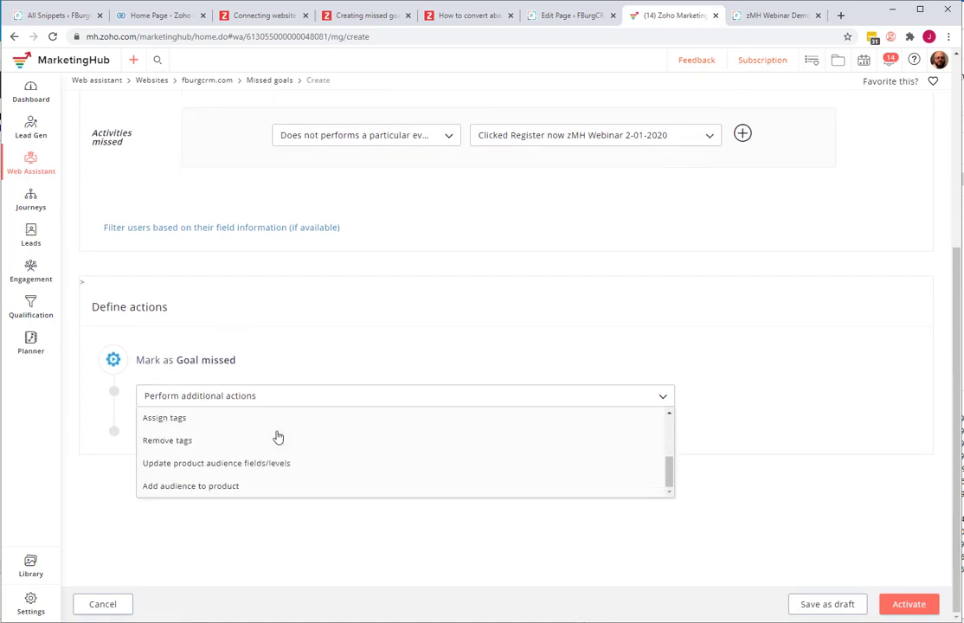
left_click(278, 491)
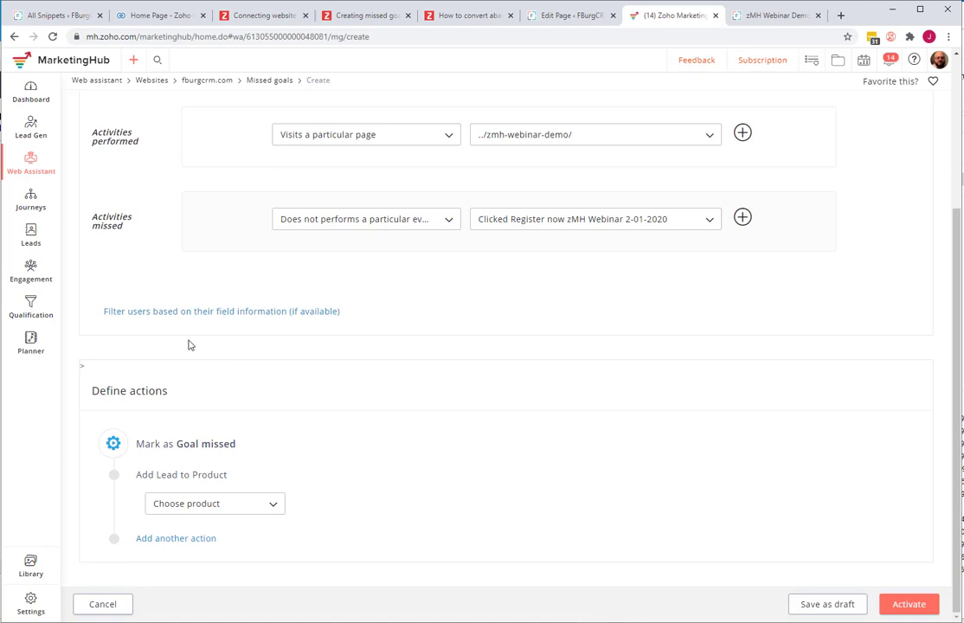
left_click(222, 509)
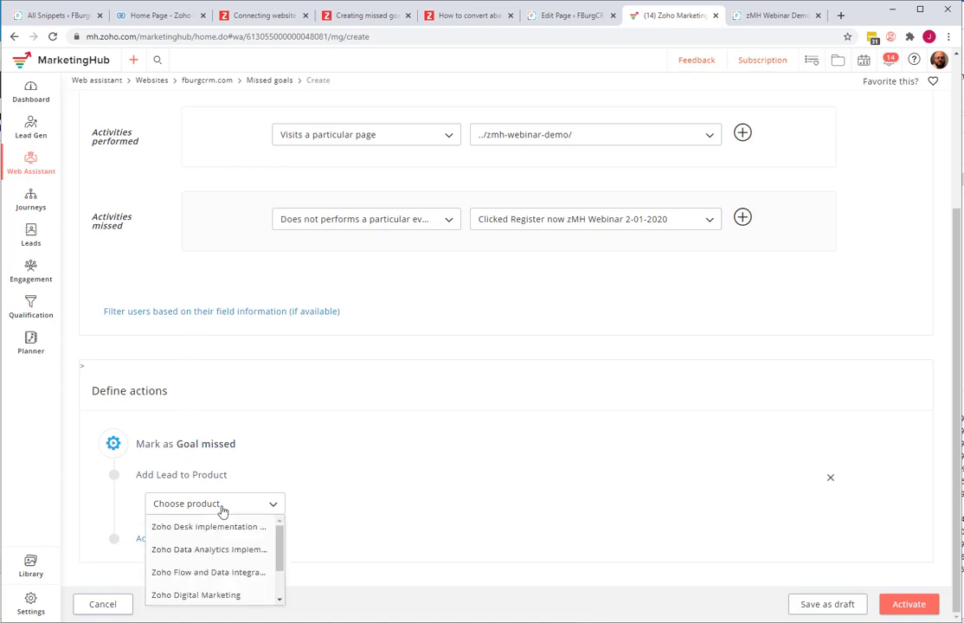
left_click(201, 595)
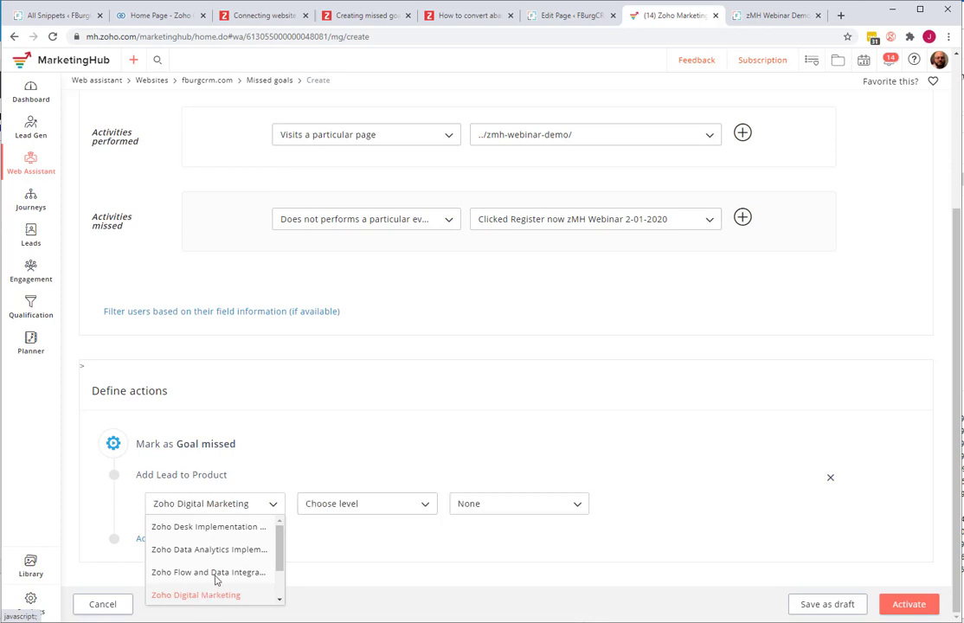
Set the level for the Zoho Digital Marketing product action to Lead and its stage to Awareness.
left_click(418, 511)
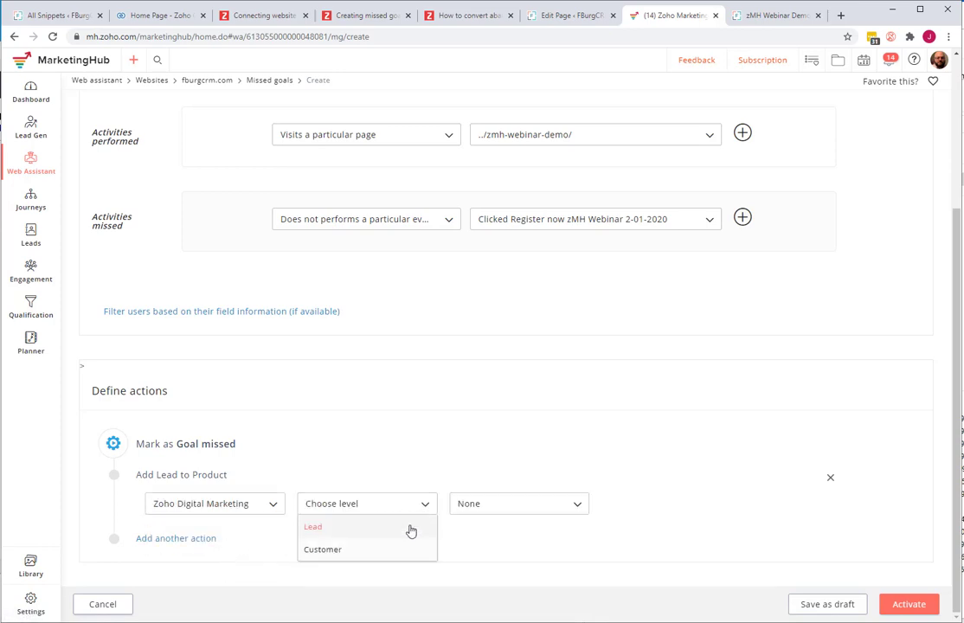
left_click(411, 528)
left_click(494, 511)
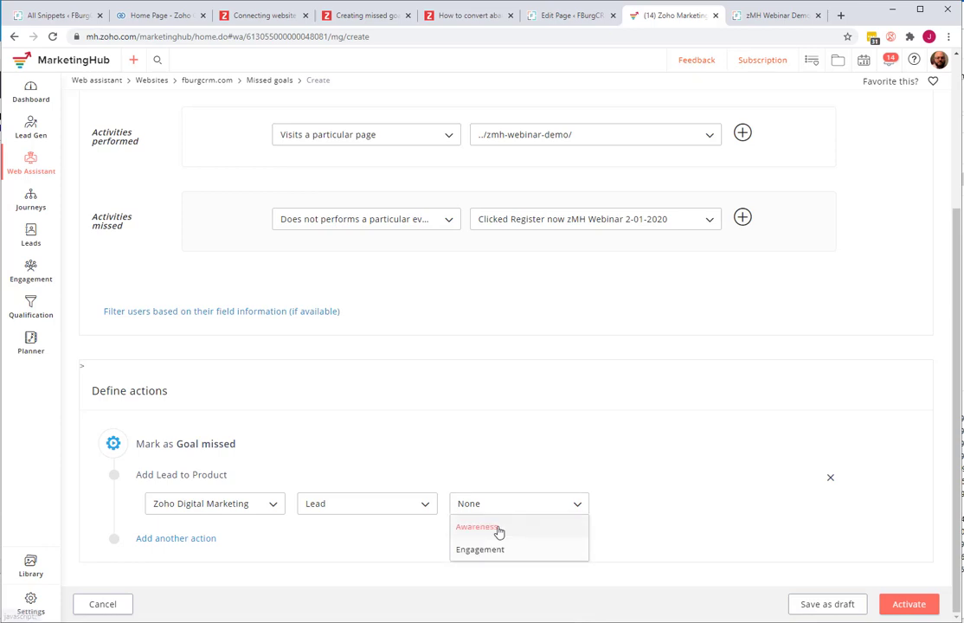
left_click(498, 530)
left_click(488, 514)
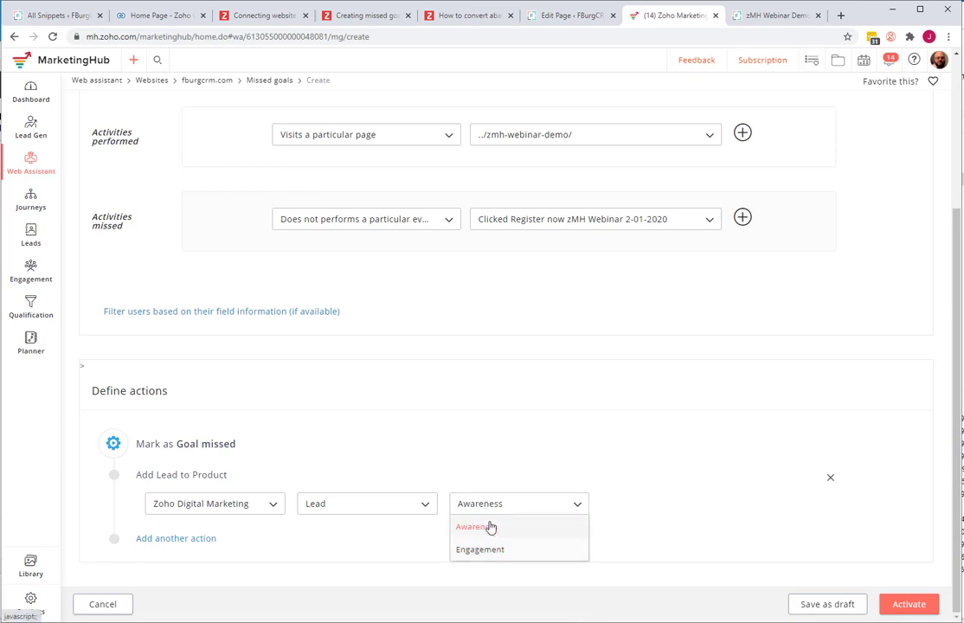
left_click(496, 523)
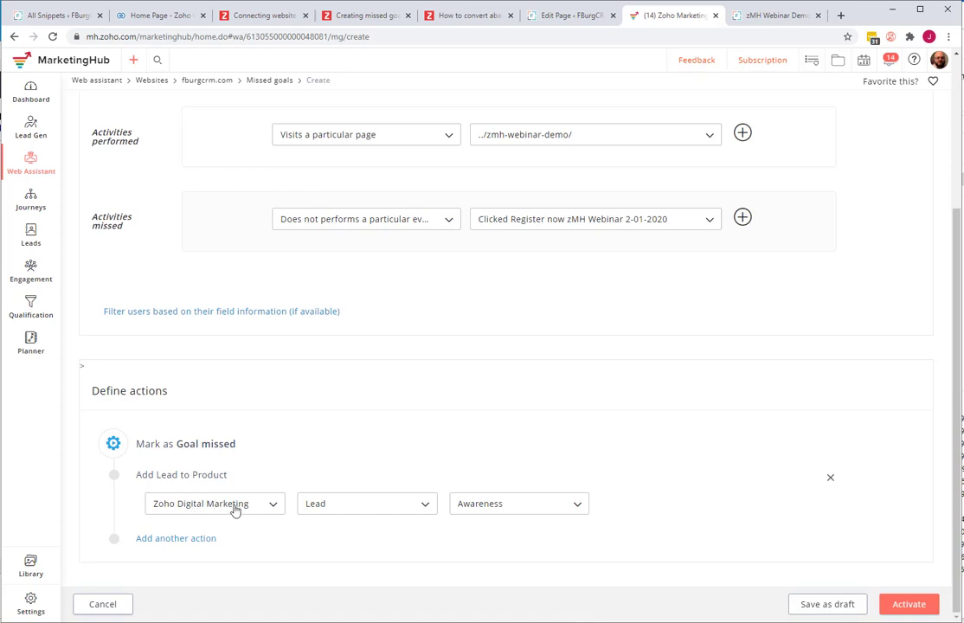
Add a second action to the missed goal that sends an email.
left_click(178, 539)
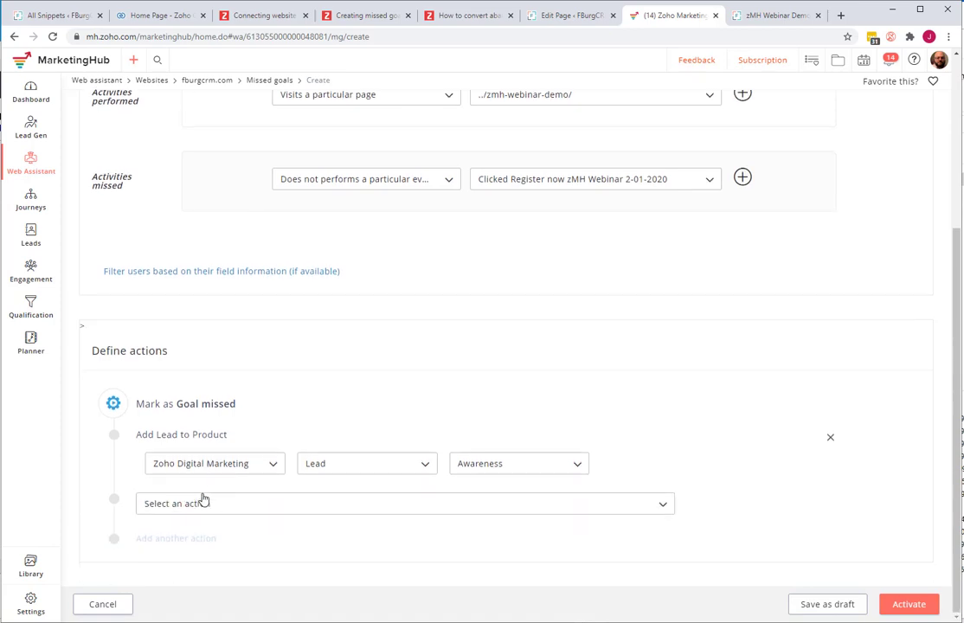
left_click(202, 510)
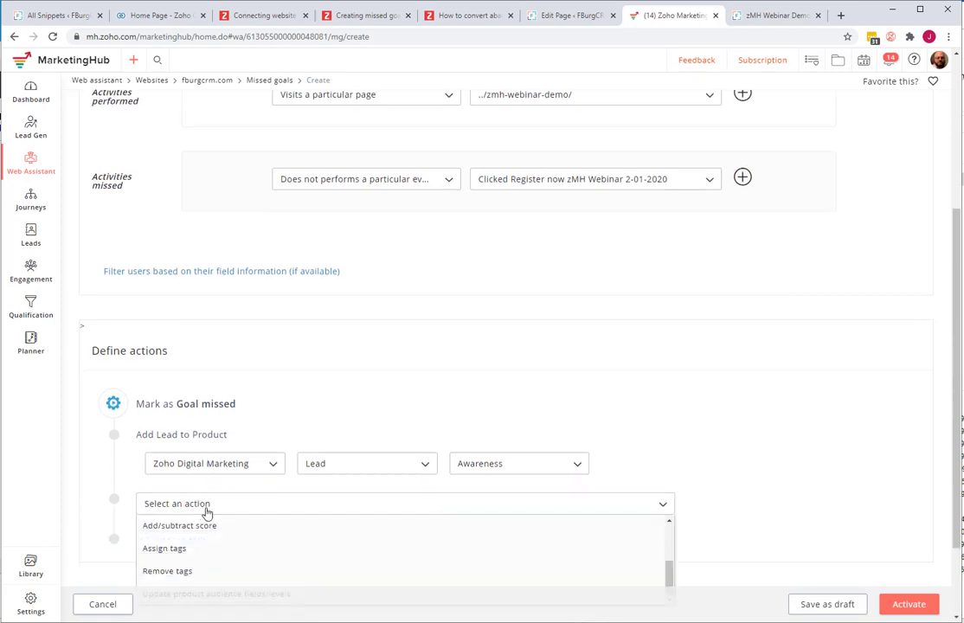
scroll(208, 511, "down", 1)
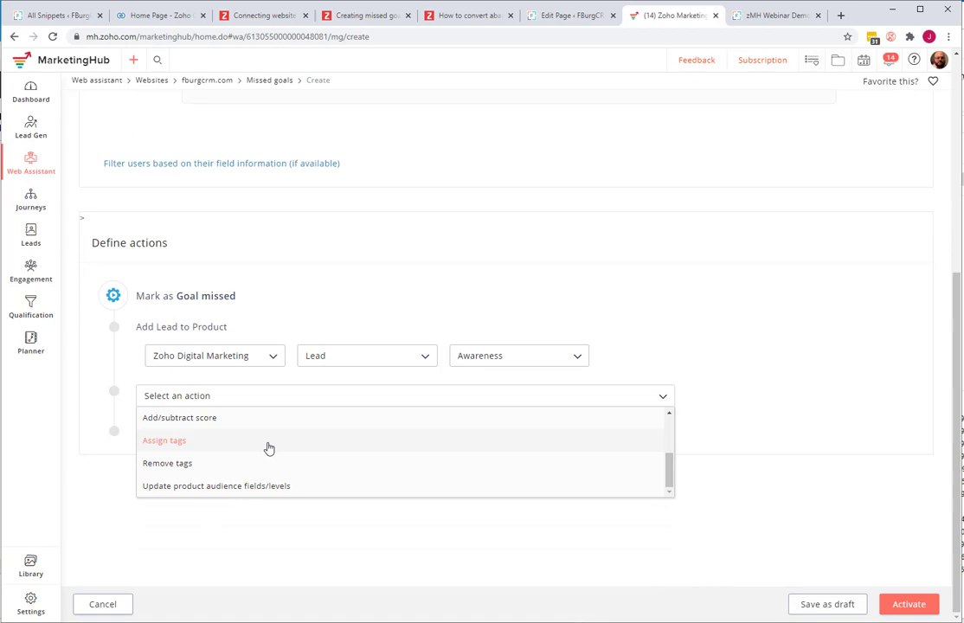
scroll(269, 447, "up", 3)
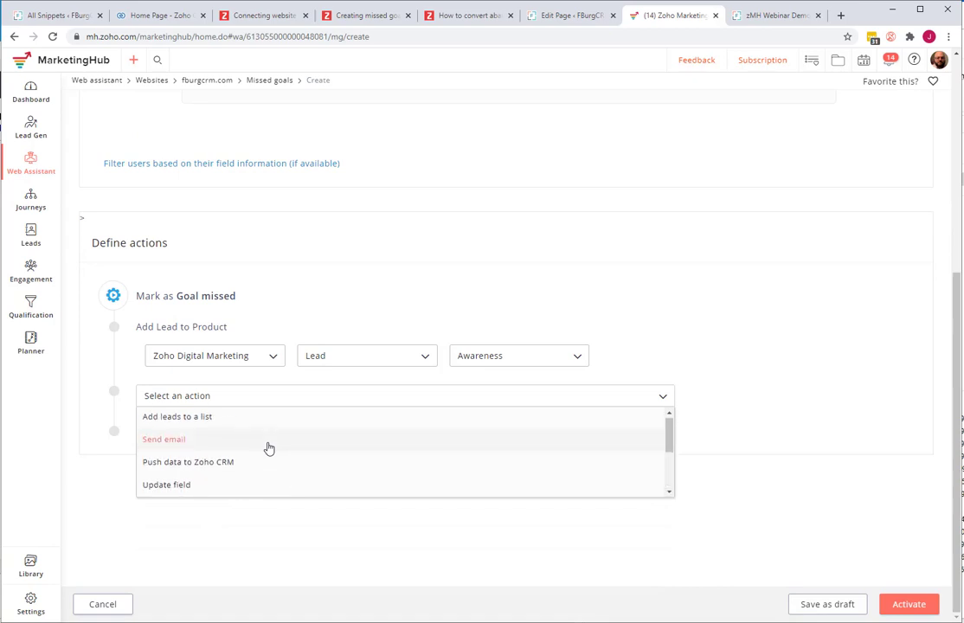
scroll(269, 447, "down", 3)
scroll(269, 475, "up", 6)
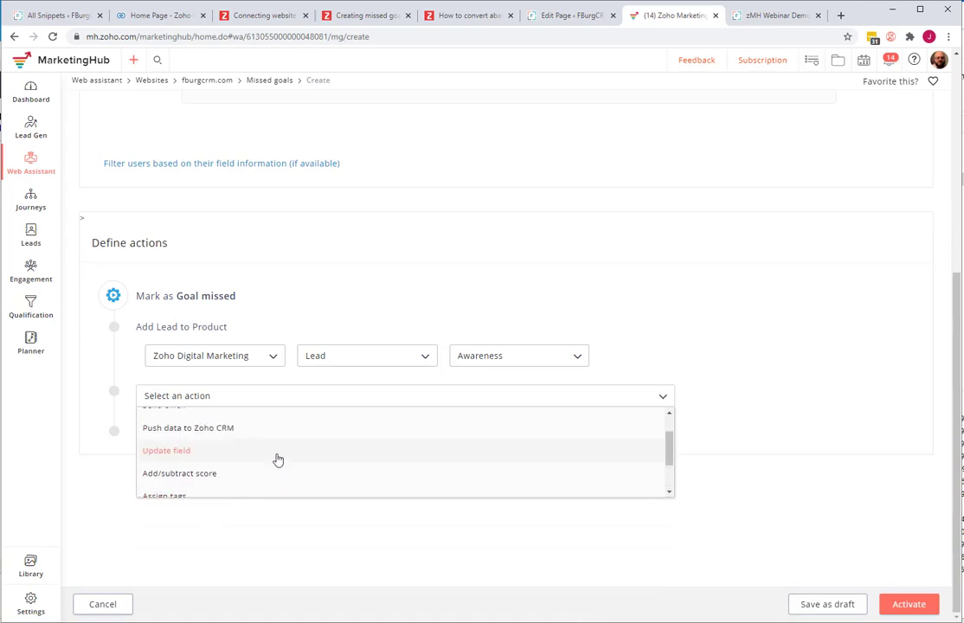
scroll(276, 516, "down", 3)
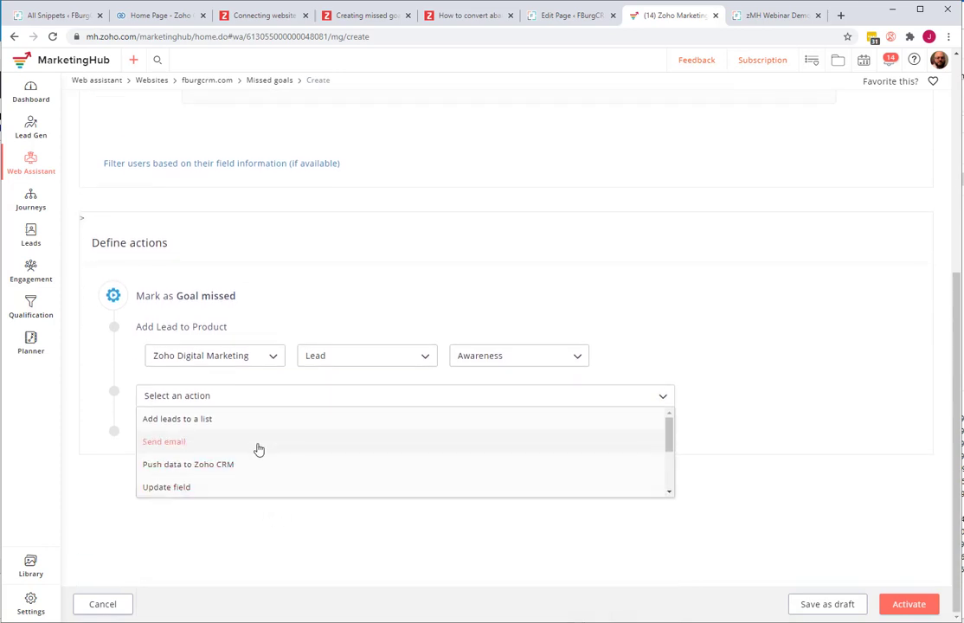
left_click(260, 443)
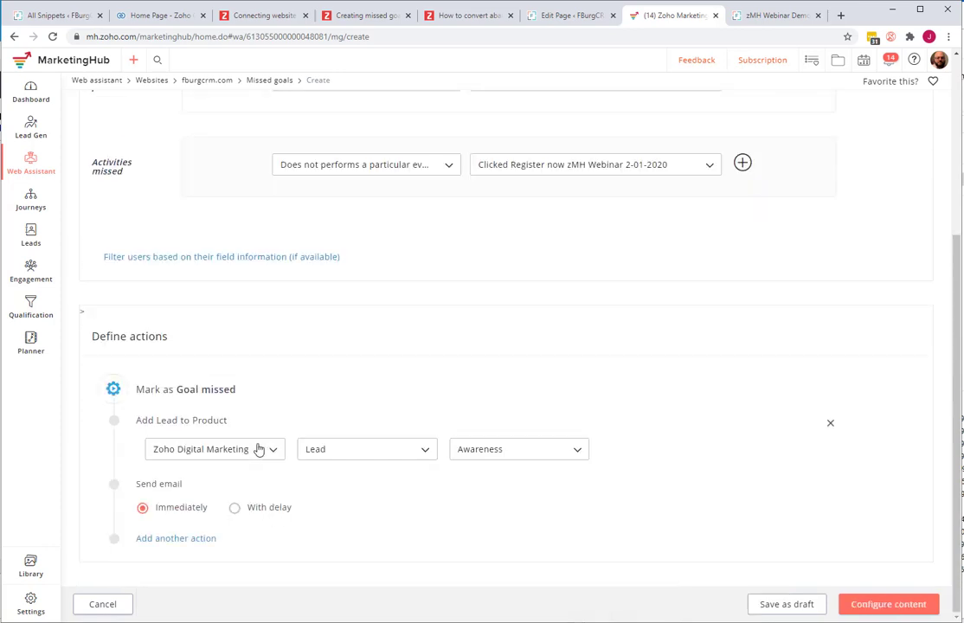
Set the email action to send with a delay of 1 hour and continue to configuring its content.
left_click(234, 507)
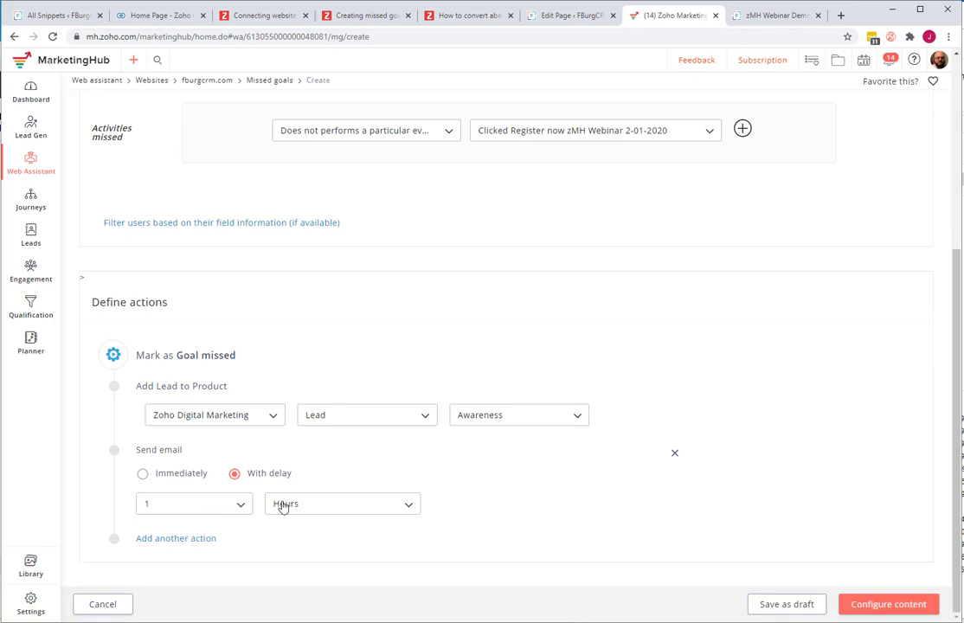
left_click(882, 604)
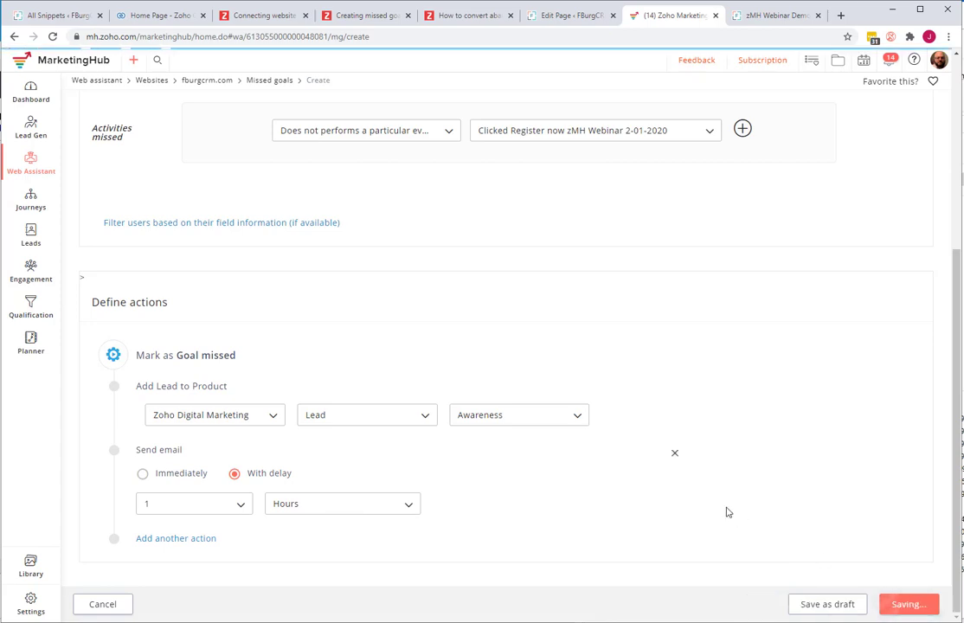
Name the follow-up email "Did not register for webinar".
left_click(251, 166)
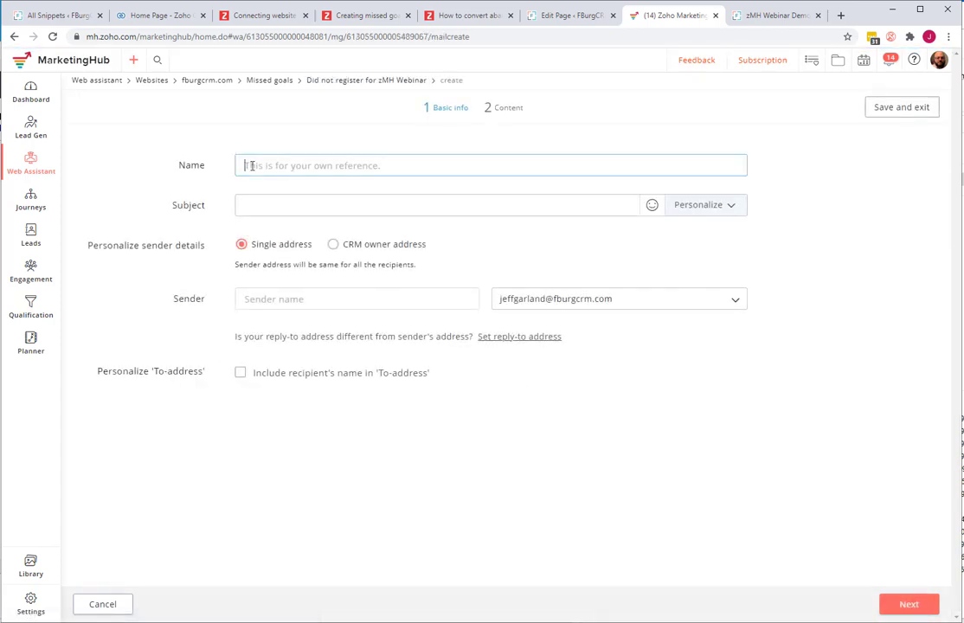
type("Did n")
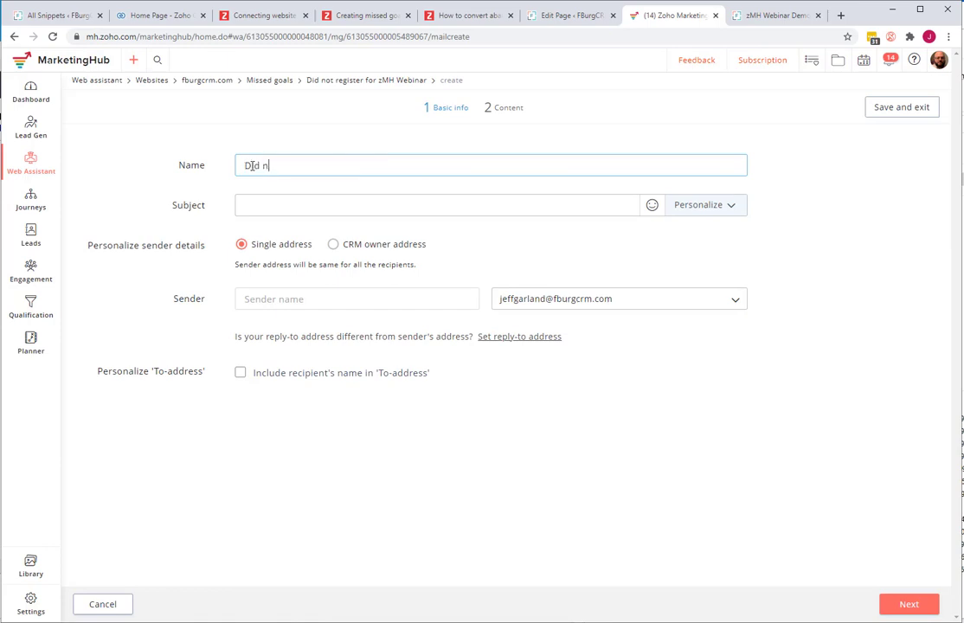
type("to re")
key("BackSpace")
key("BackSpace")
key("BackSpace")
key("BackSpace")
key("BackSpace")
type("not register for webinar")
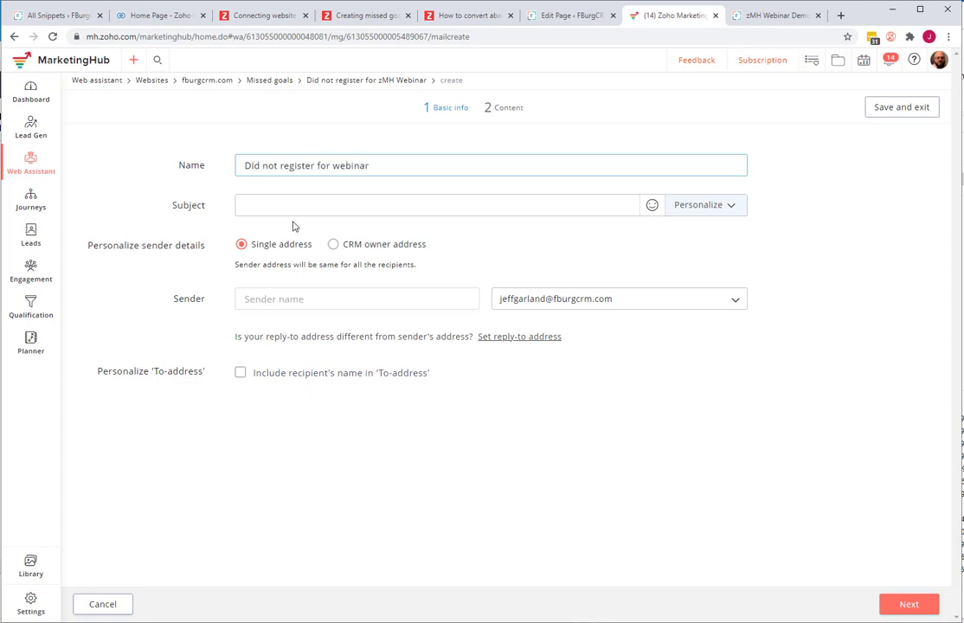
Enter the subject "Hello $[FNAME|Customer]$, you seemed interested, there is still time!", using the first-name personalization tag.
left_click(418, 199)
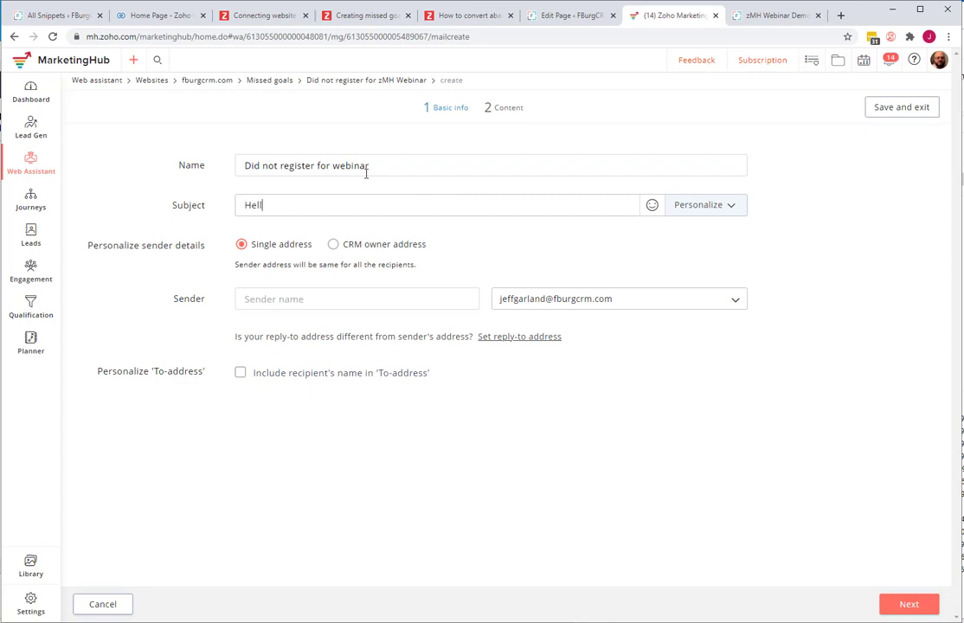
left_click(706, 206)
left_click(468, 253)
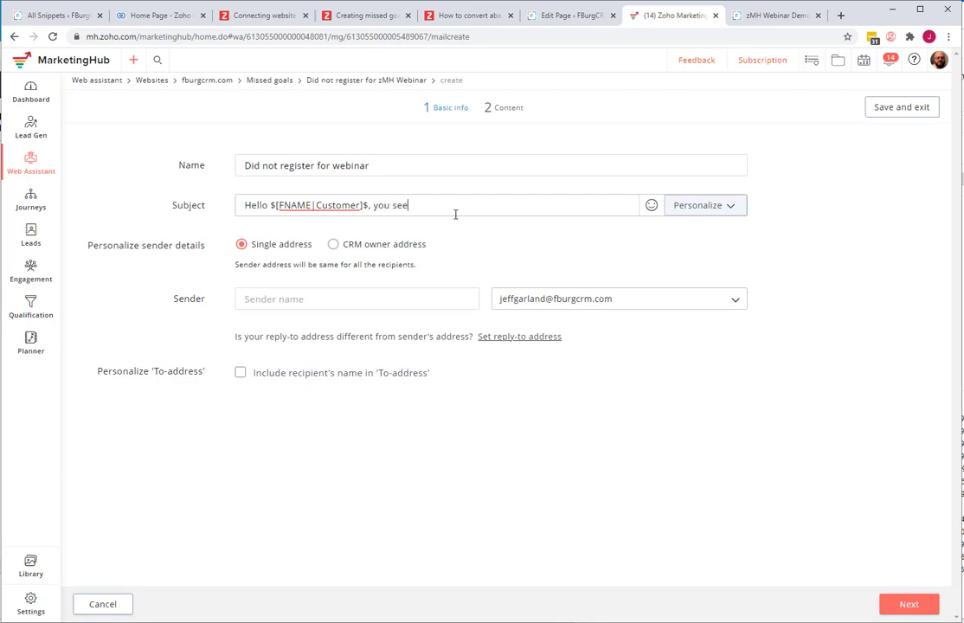
type(", you seemed interested, there is still time!")
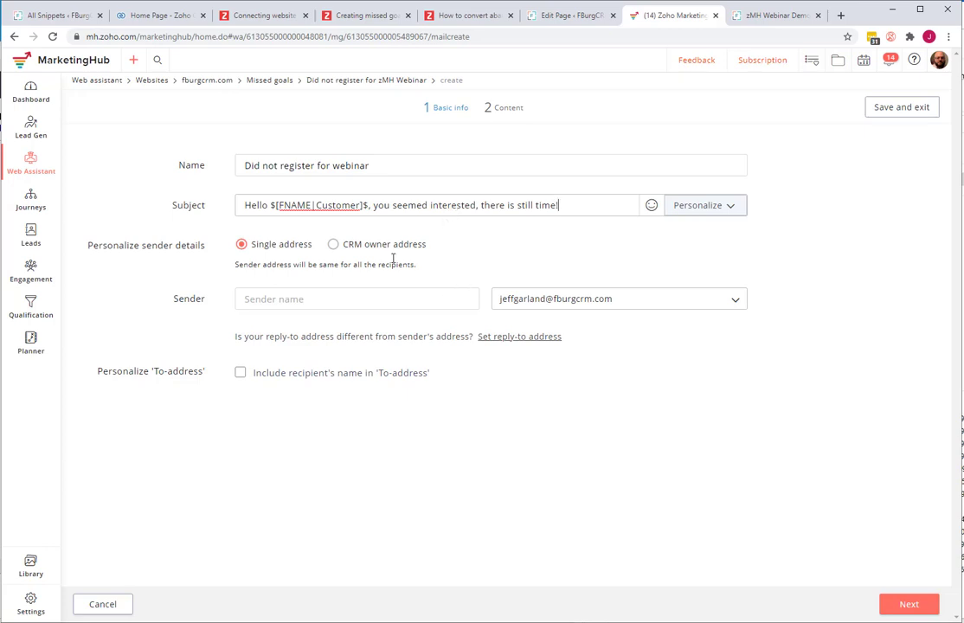
Include the recipient's name in the To-address, fill in the sender's name and proceed to the email content.
left_click(240, 373)
left_click(333, 298)
type("Jeff G")
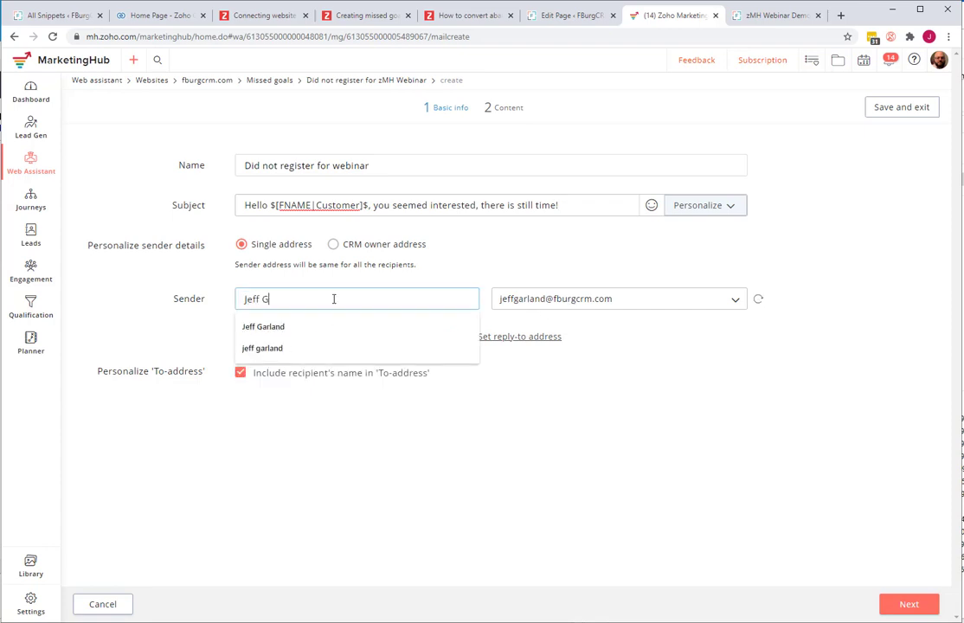
type("alrnad")
type("rland")
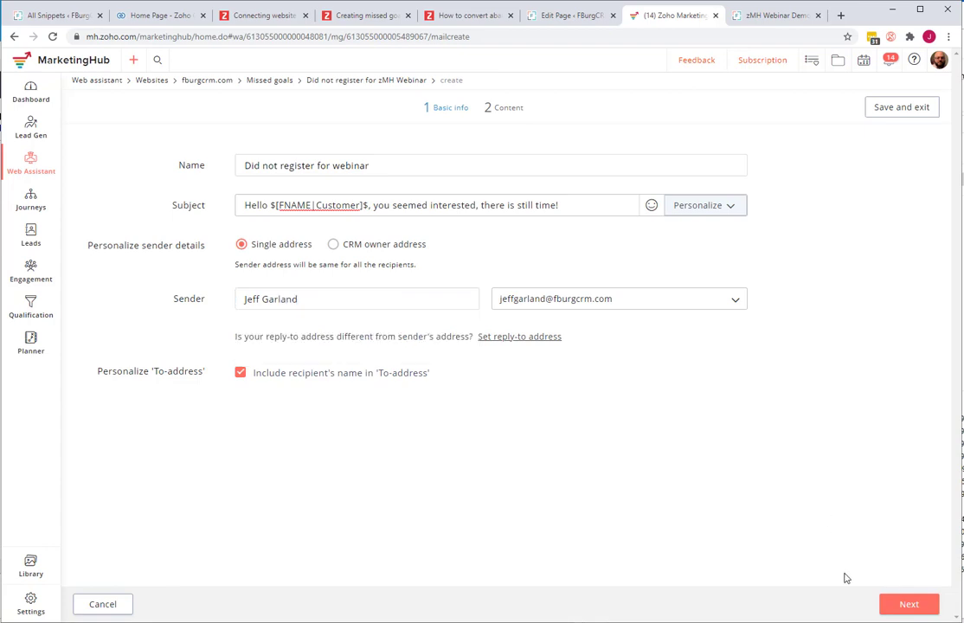
left_click(903, 603)
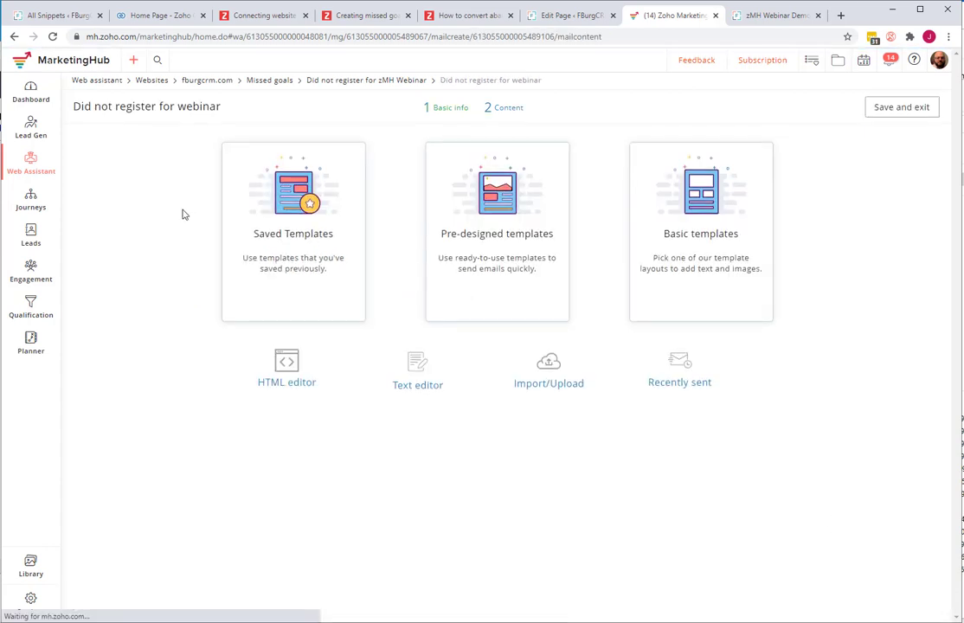
Choose the Simple Text basic template for the email content.
left_click(635, 230)
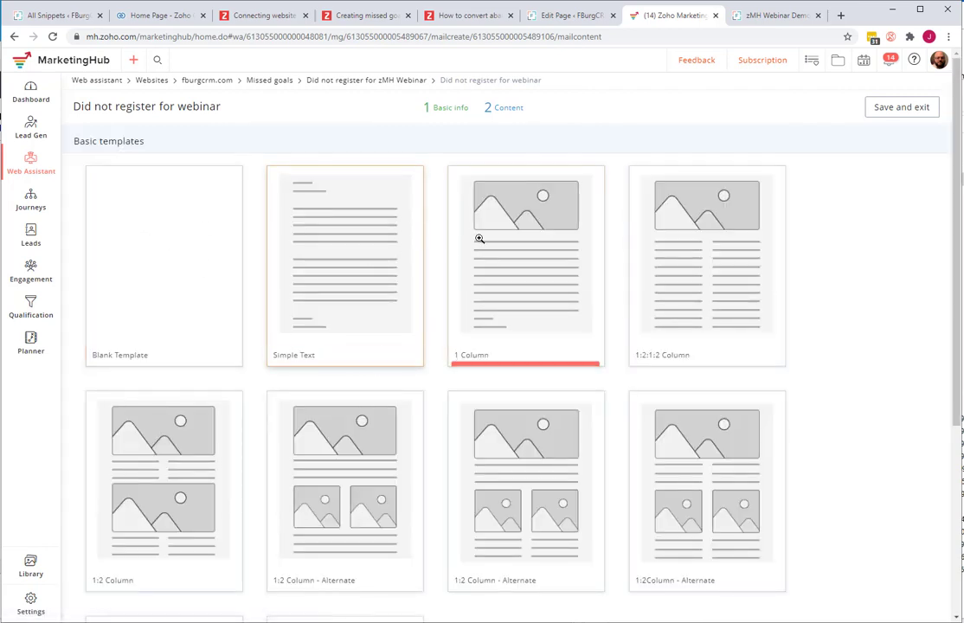
left_click(347, 257)
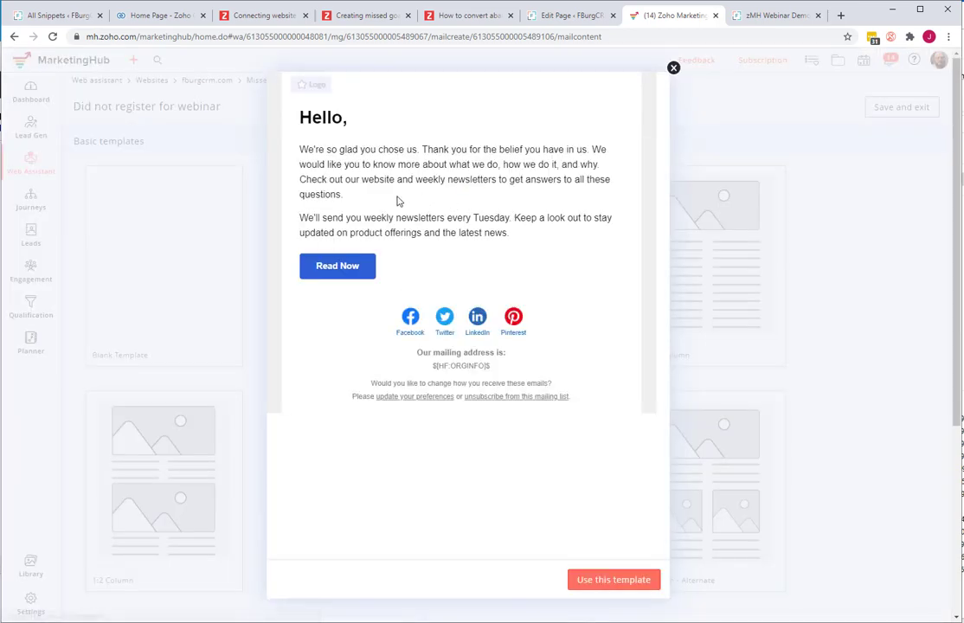
left_click(599, 582)
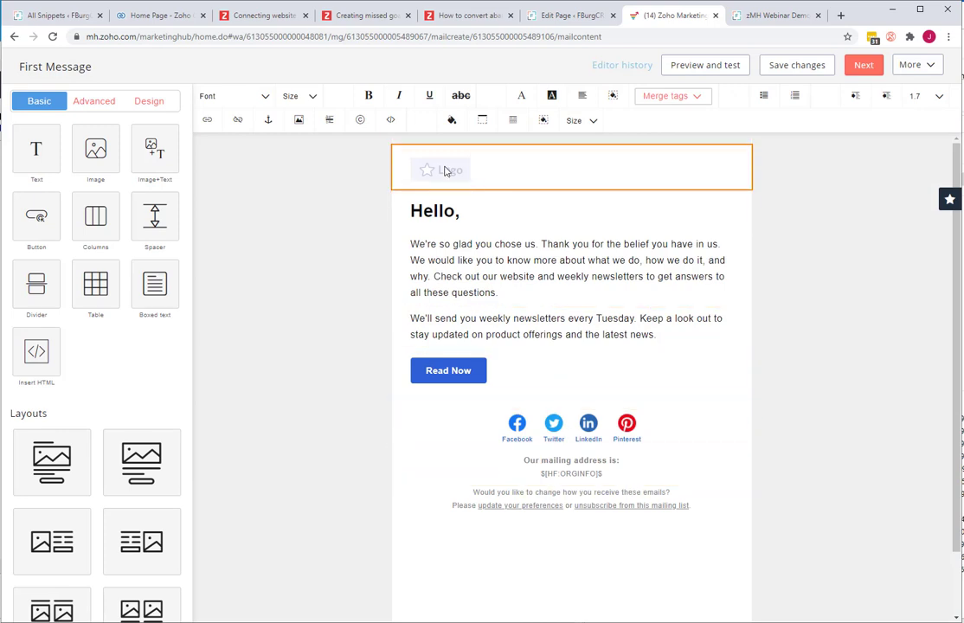
Replace the logo placeholder with the FBurgCRM square logo from the saved images and set its size to Small.
left_click(445, 171)
left_click(424, 147)
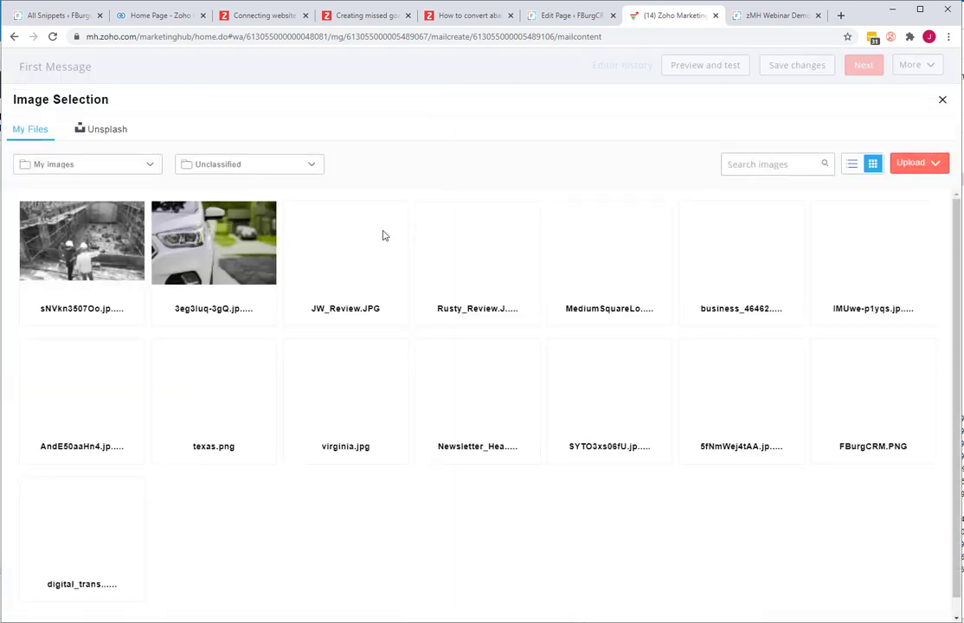
left_click(609, 289)
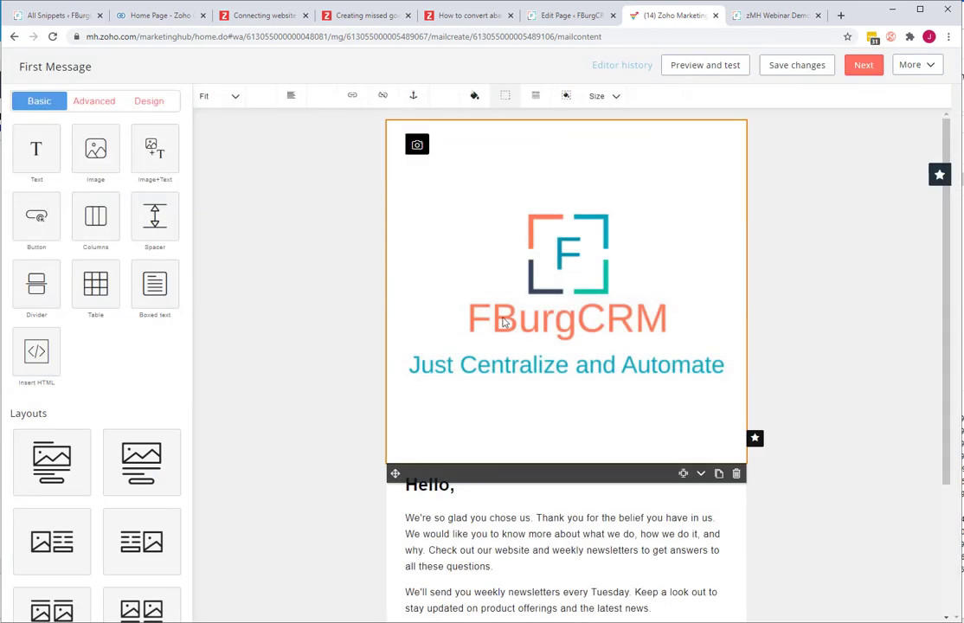
left_click(220, 96)
left_click(224, 185)
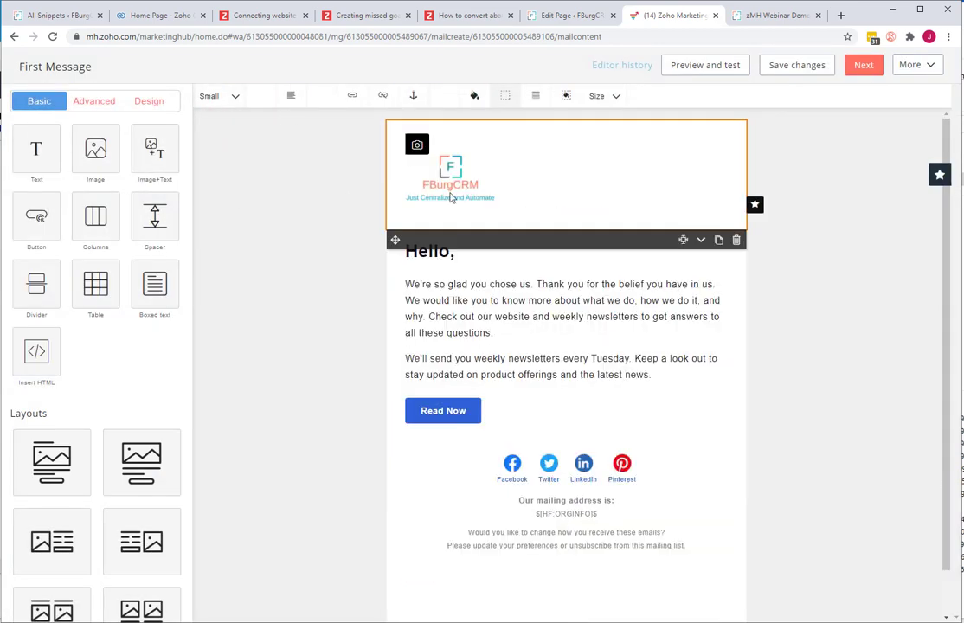
Add the contact's first name merge tag after "Hello," in the email heading.
left_click(468, 265)
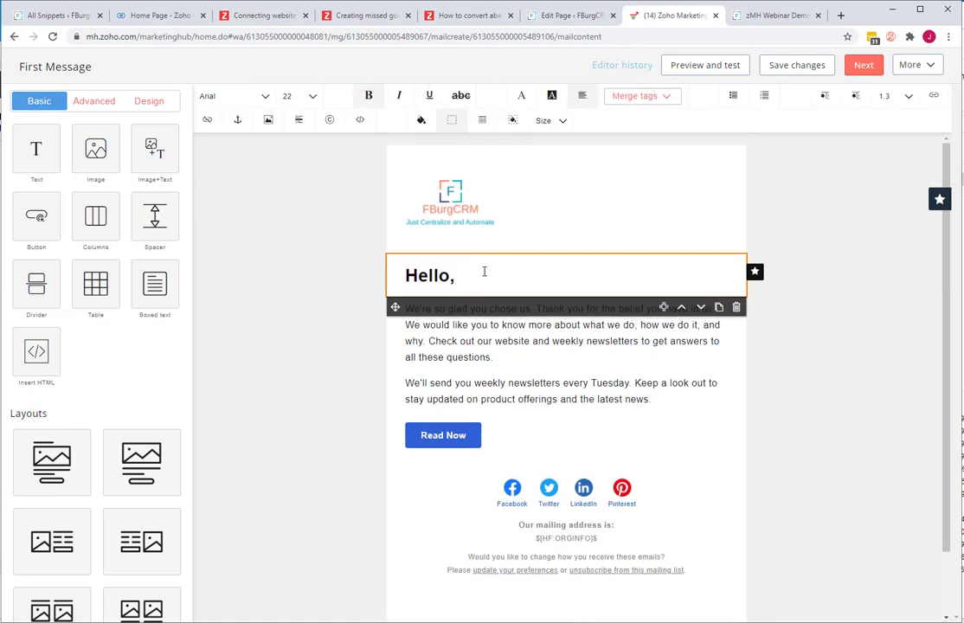
left_click(663, 97)
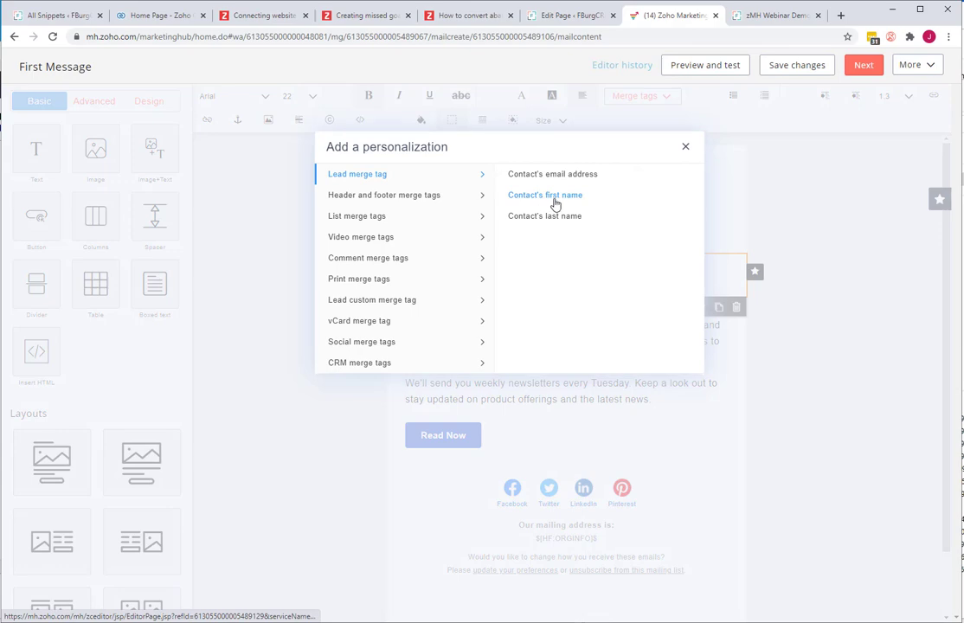
left_click(516, 198)
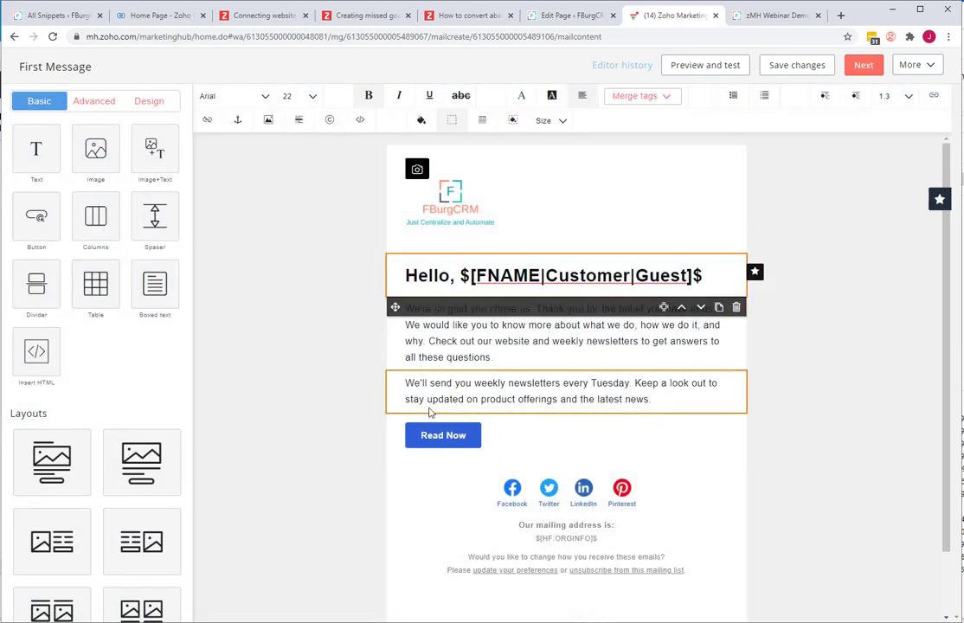
Replace the first body paragraph with "The upcoming zMH webinar will benefit people like you greatly! There is still time to join.".
left_click(445, 357)
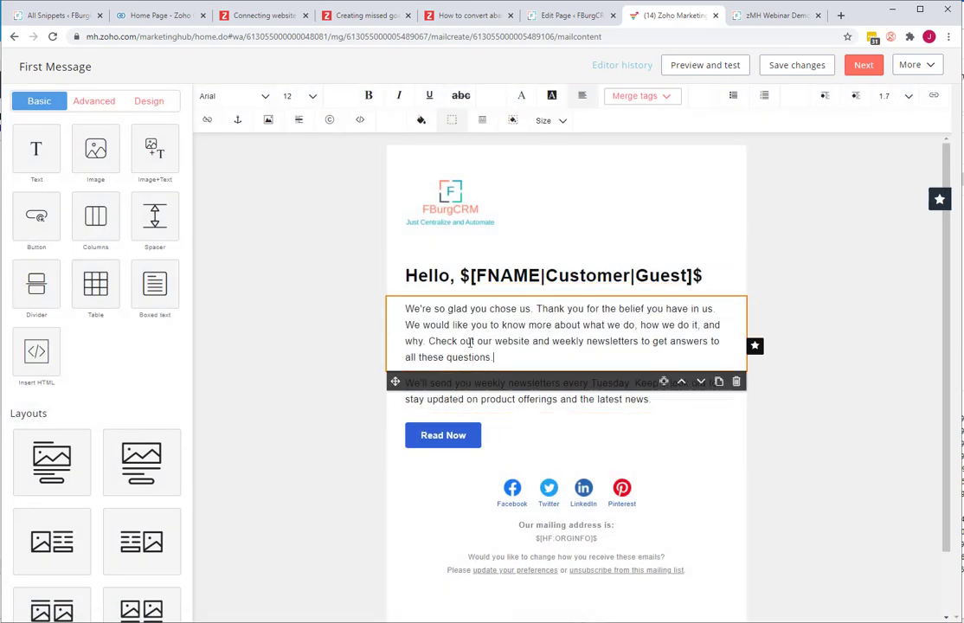
left_click_drag(495, 357, 405, 315)
type("Ther ei")
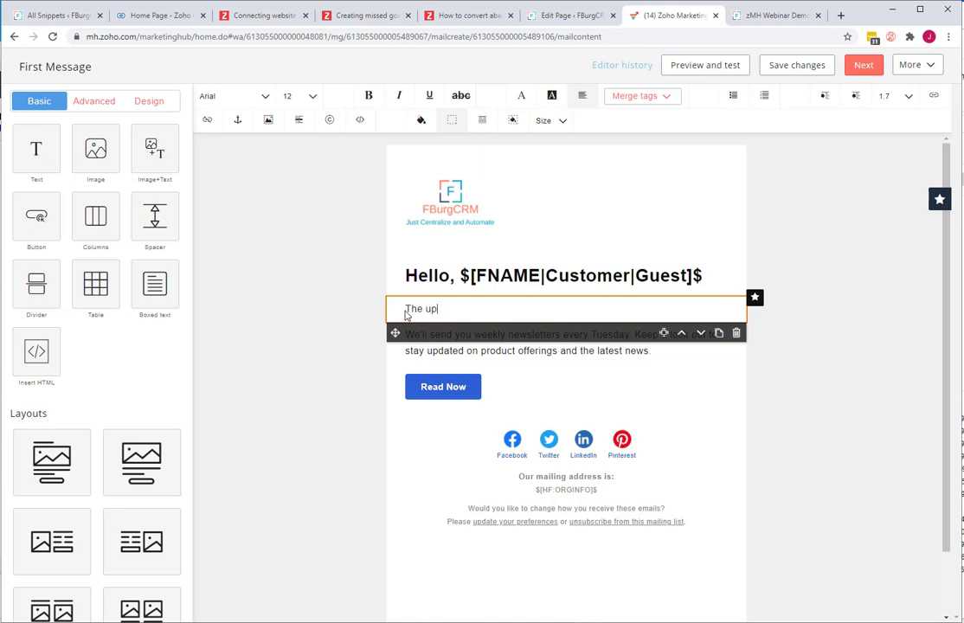
type("coming zMH webianr wil")
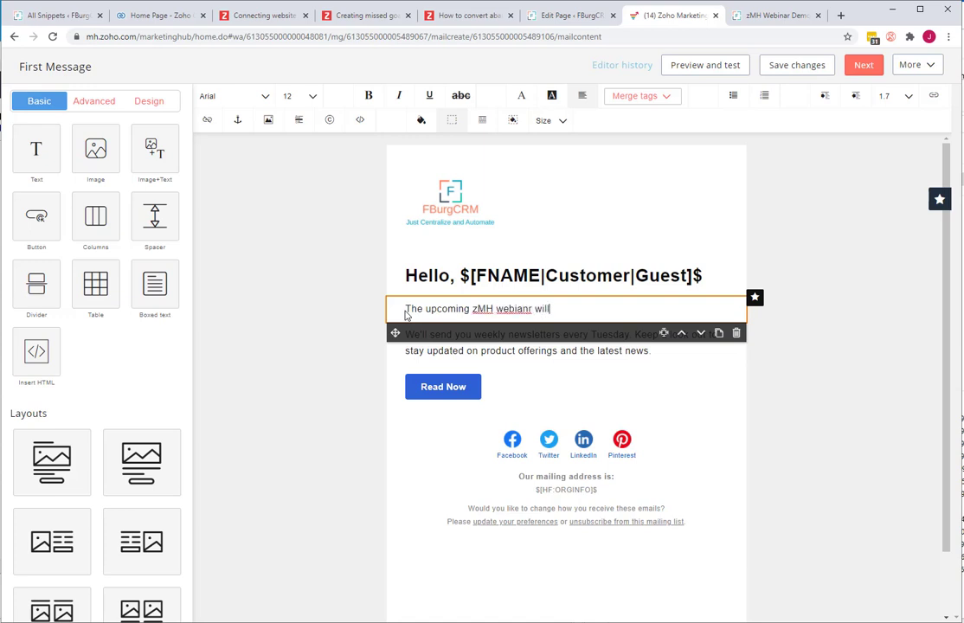
right_click(505, 306)
left_click(514, 312)
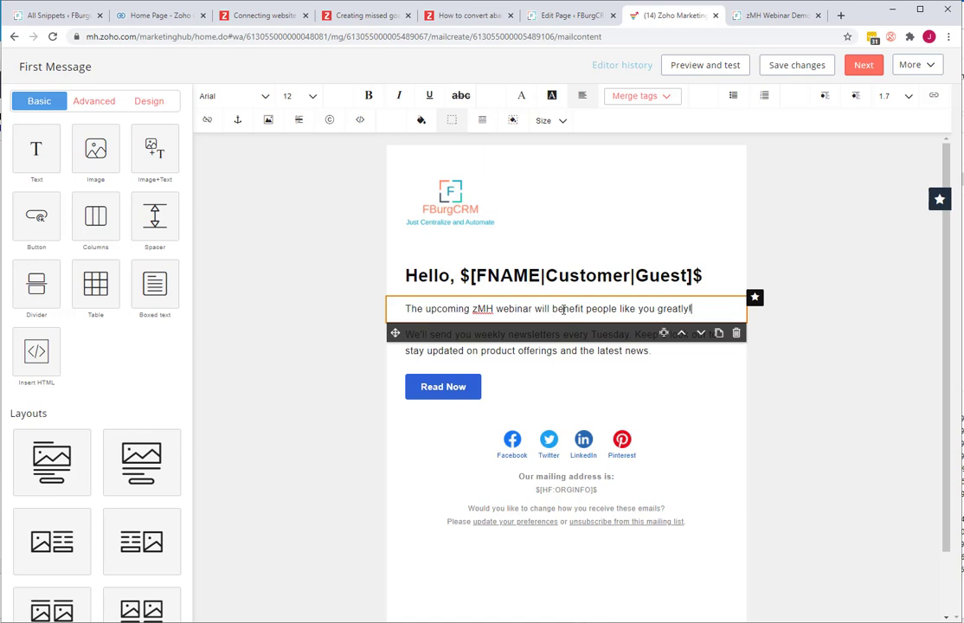
type("re is still time to join.")
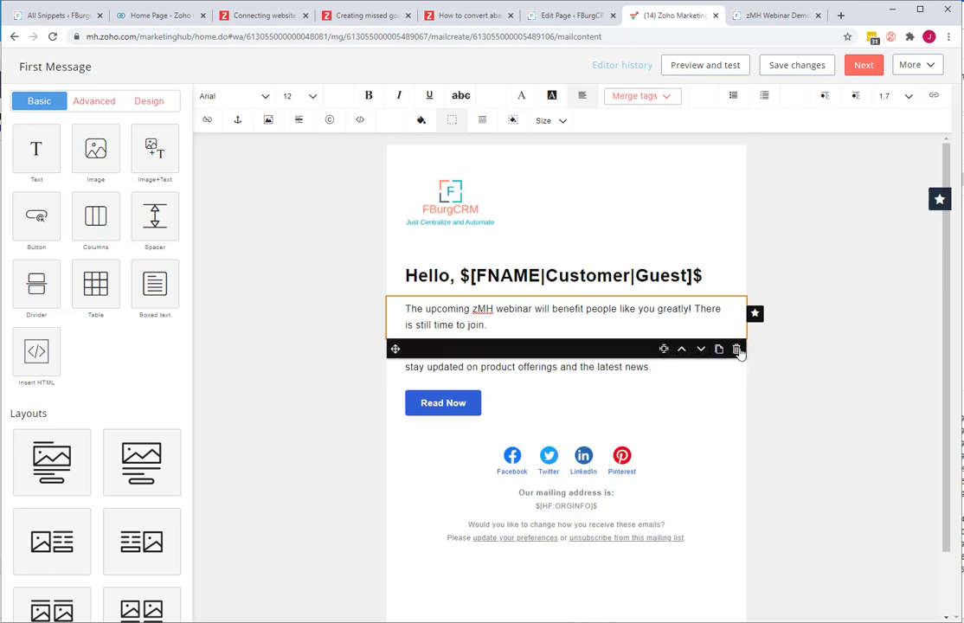
Delete the text block directly below the greeting heading.
left_click(738, 350)
left_click(590, 229)
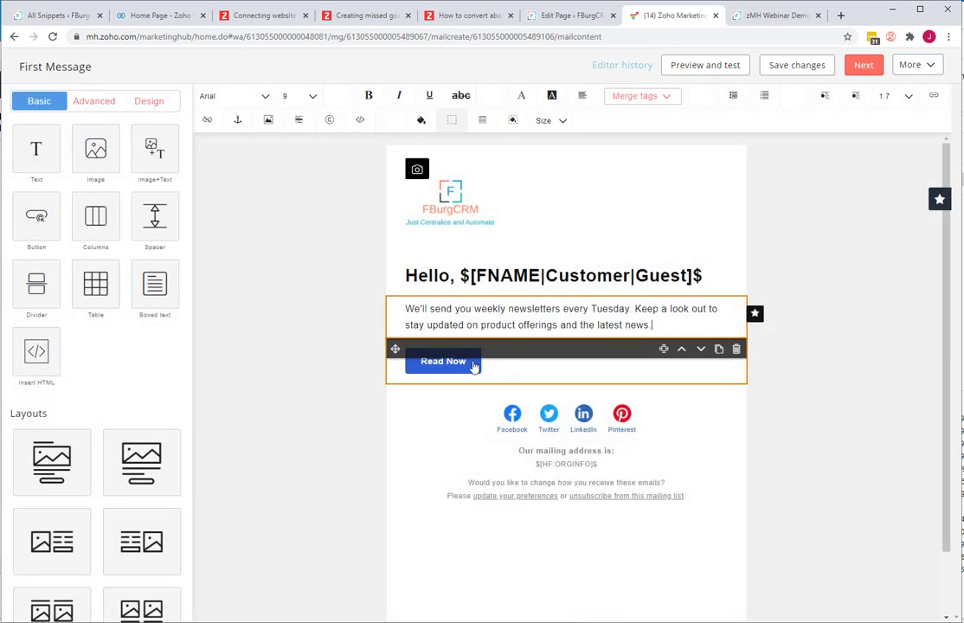
Rename the email's "Read Now" button to "Register Now", keeping it configured to a URL.
left_click(437, 370)
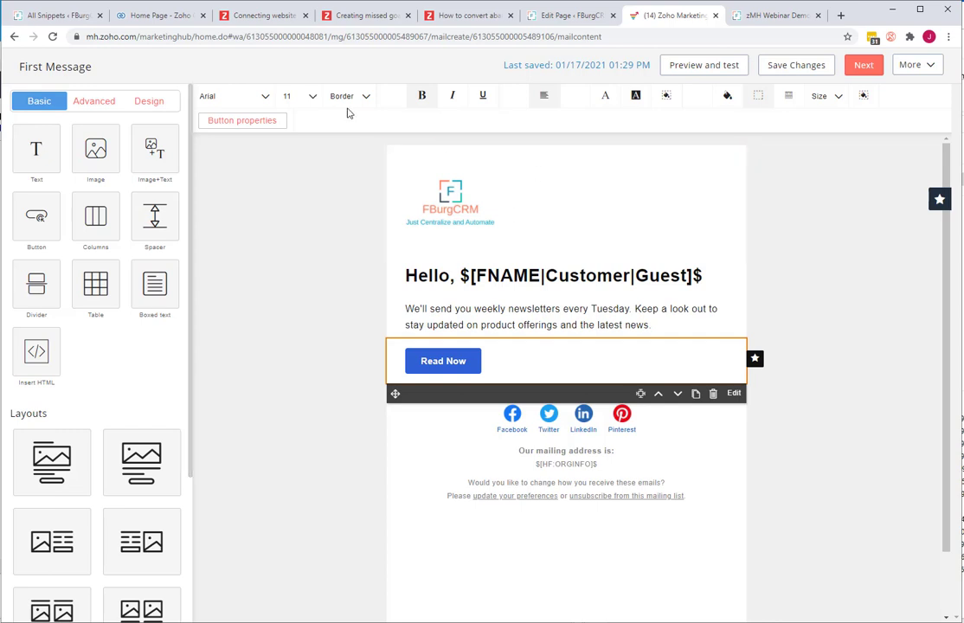
left_click(220, 120)
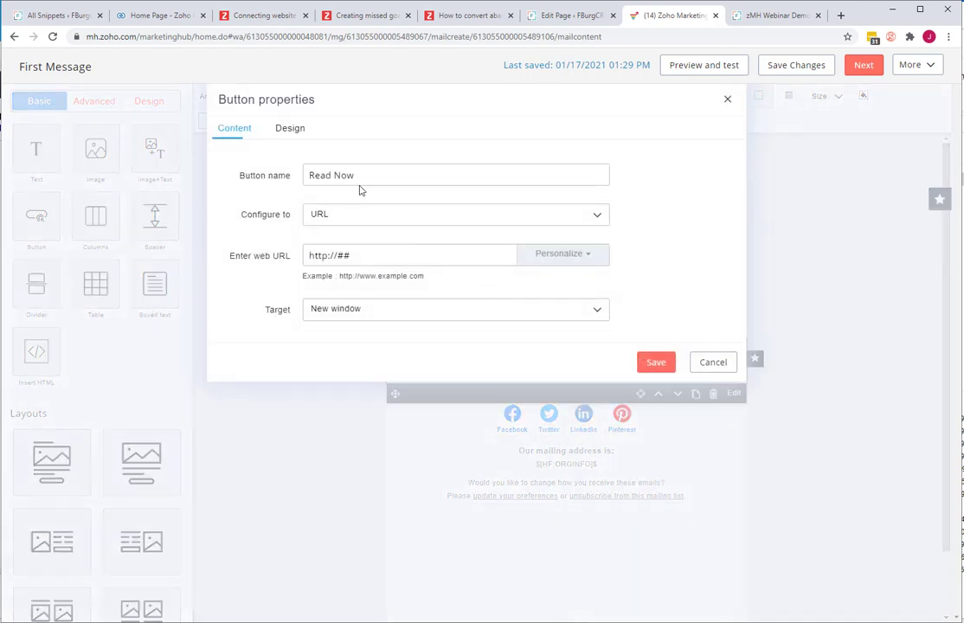
left_click_drag(356, 175, 294, 176)
type("Regist")
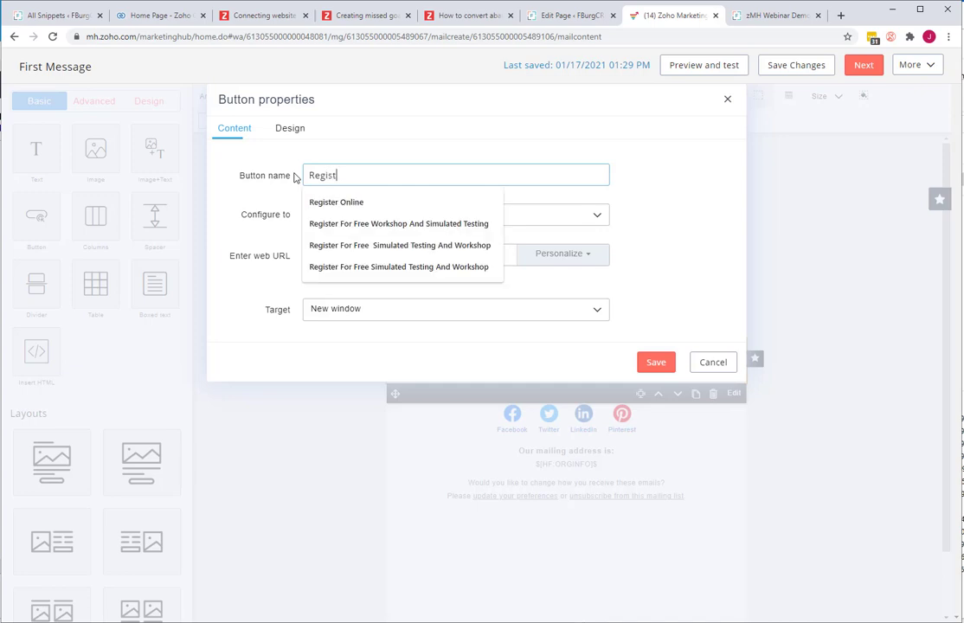
type("er Now")
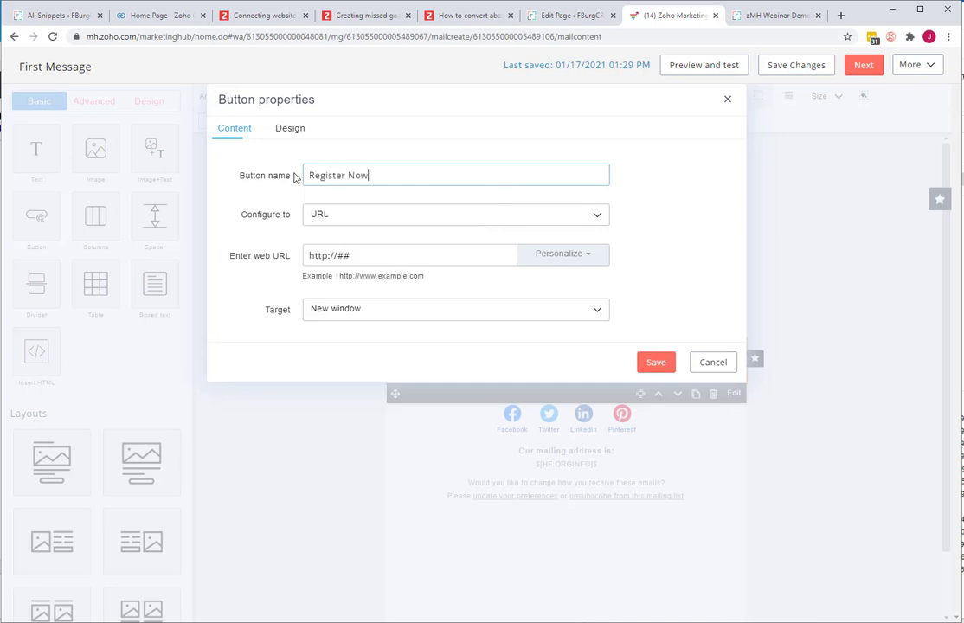
left_click(325, 218)
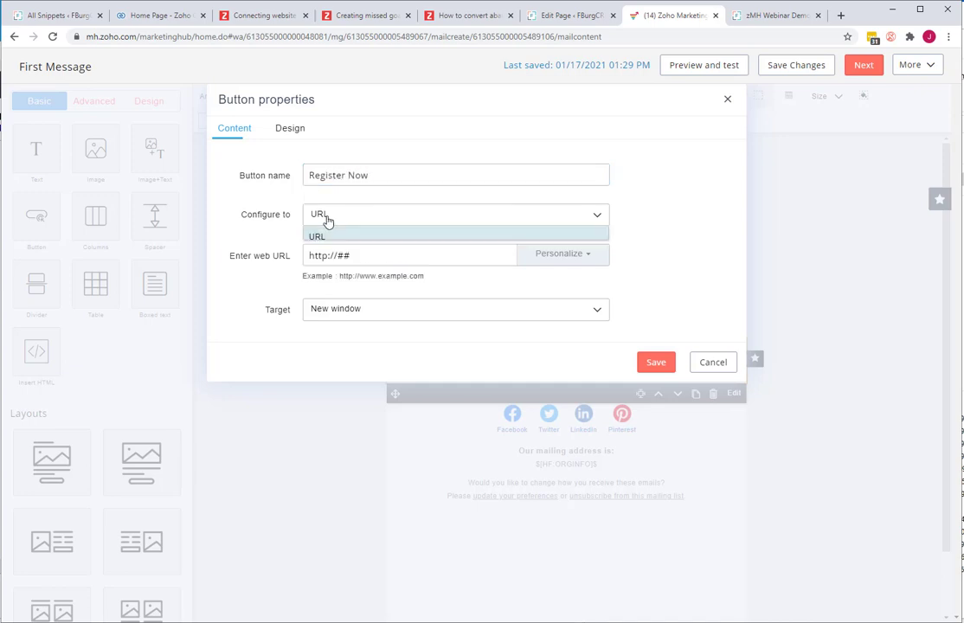
left_click(256, 216)
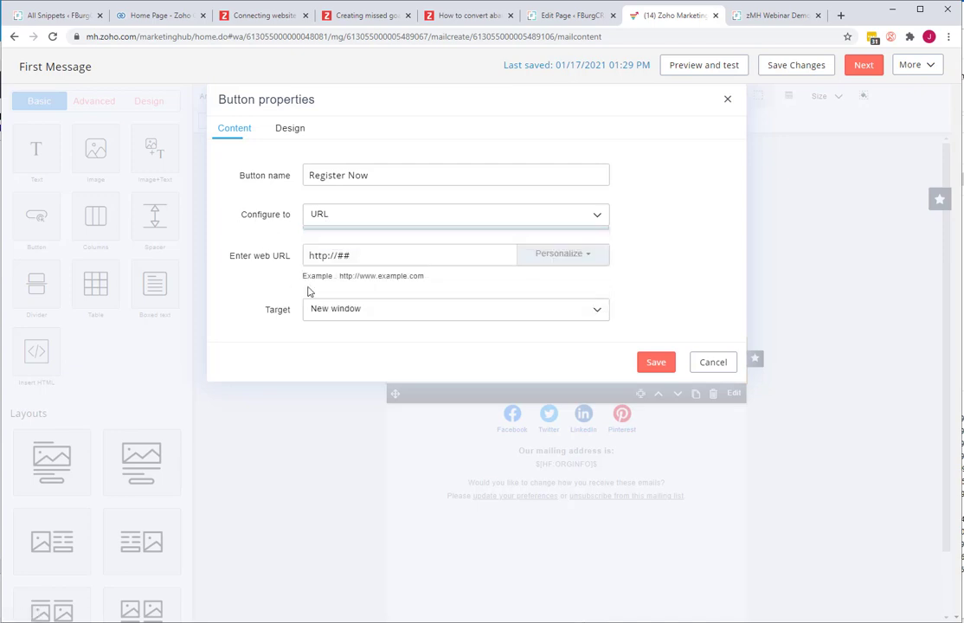
left_click(775, 15)
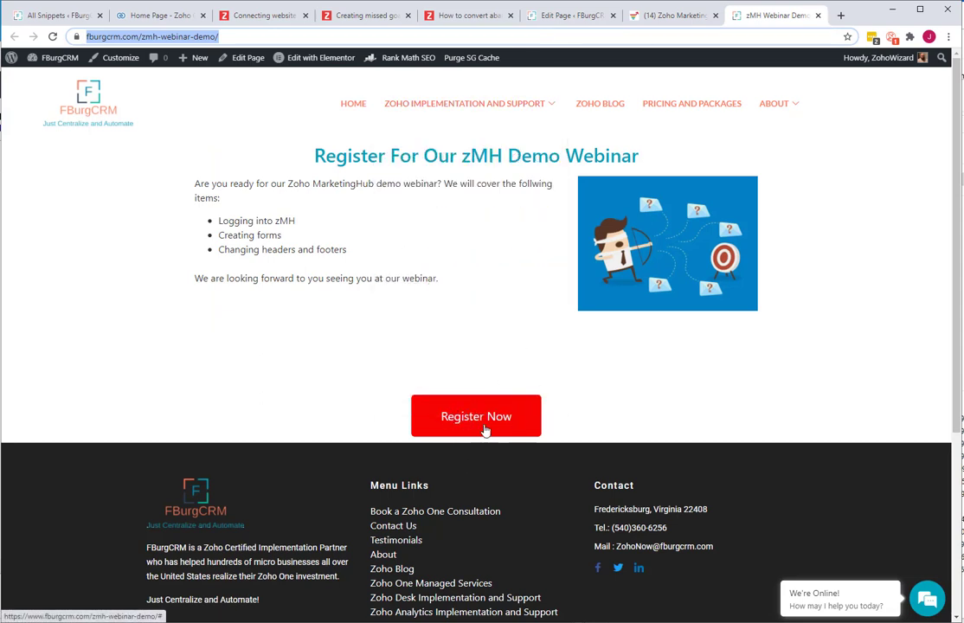
left_click(668, 15)
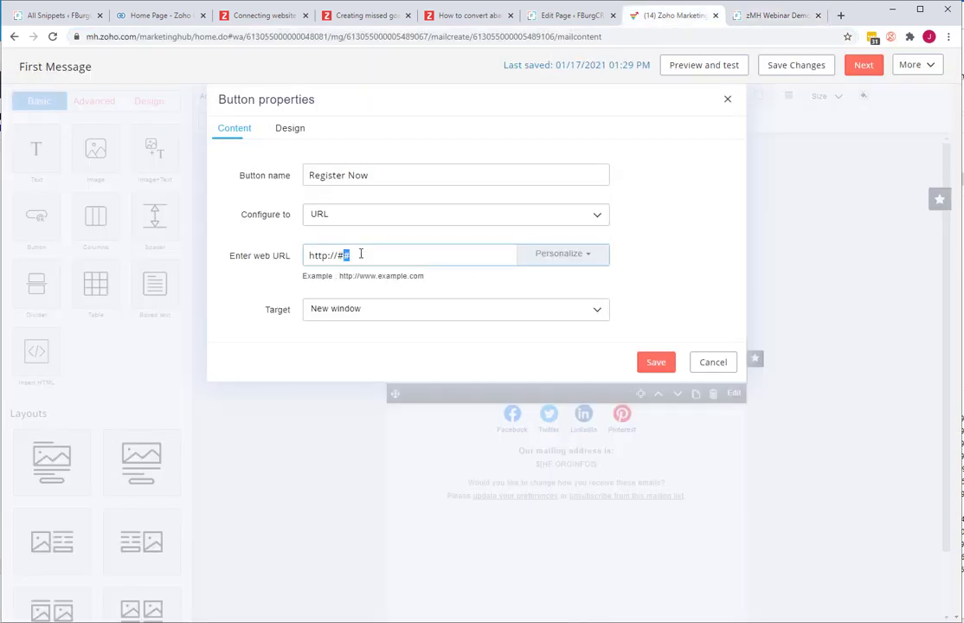
triple_click(361, 253)
type("http://www.fburgcrm.com/zmh-webinar-demo/")
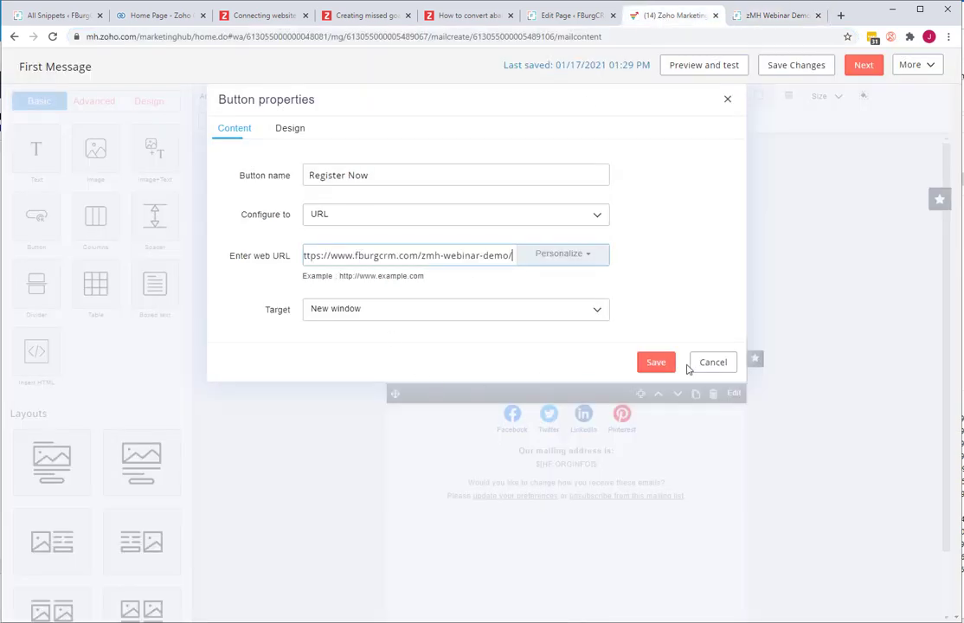
Save the Register Now button's properties, keeping the button in the email.
left_click(656, 362)
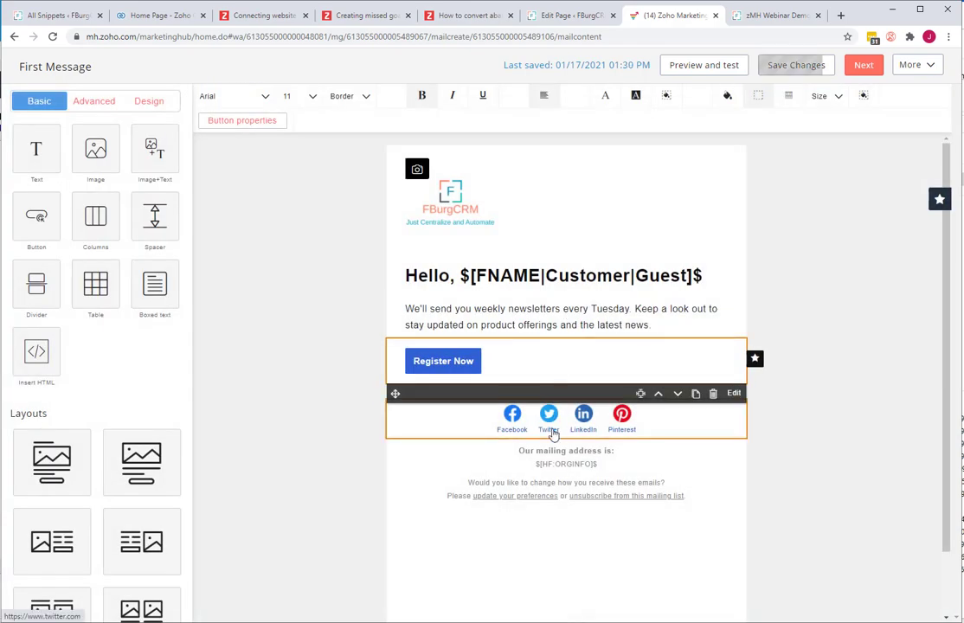
left_click(712, 394)
left_click(641, 235)
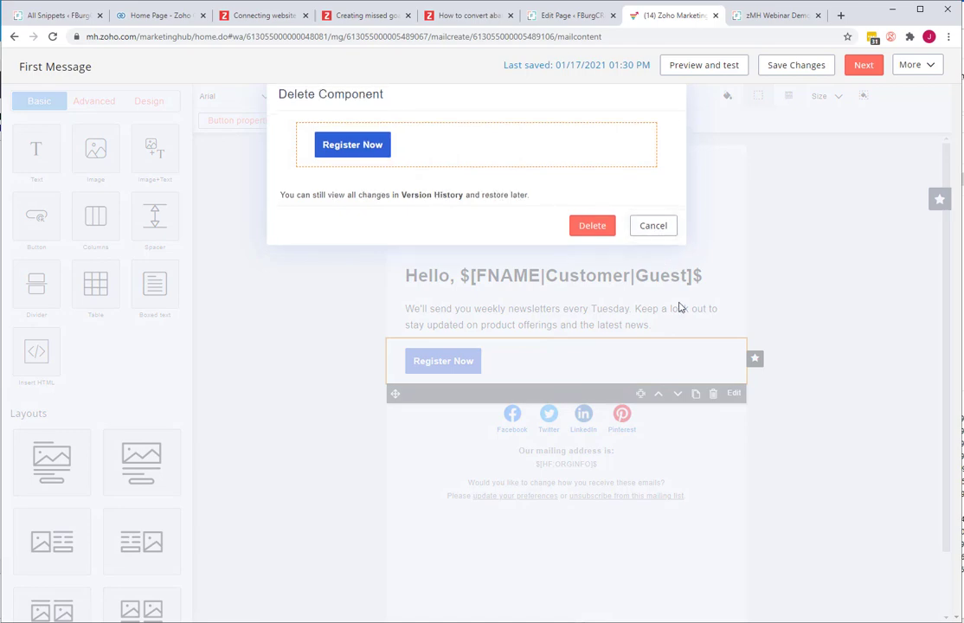
Delete the mailing address block and the social media icons block from the email.
left_click(743, 498)
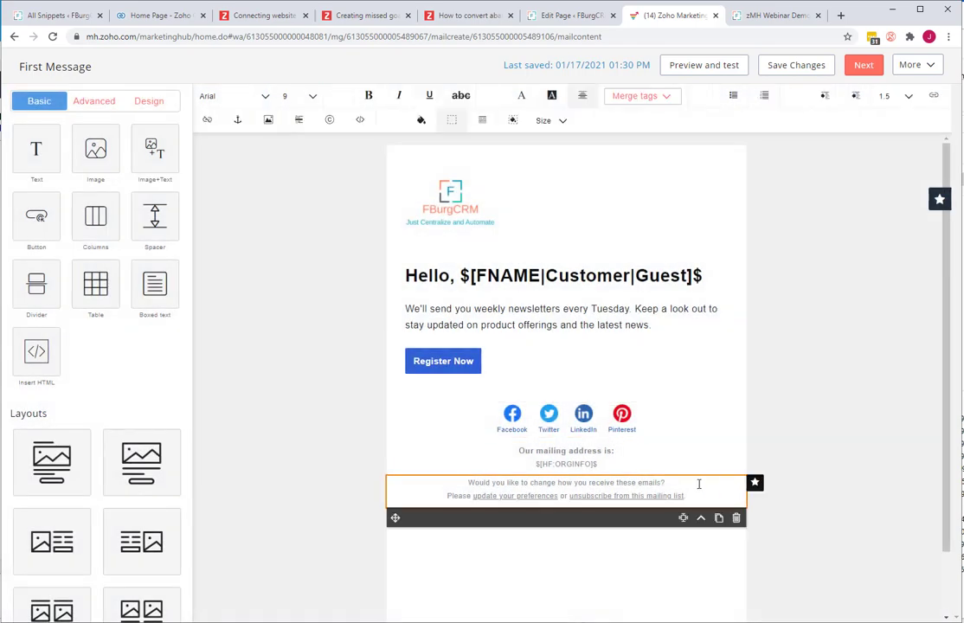
left_click(722, 451)
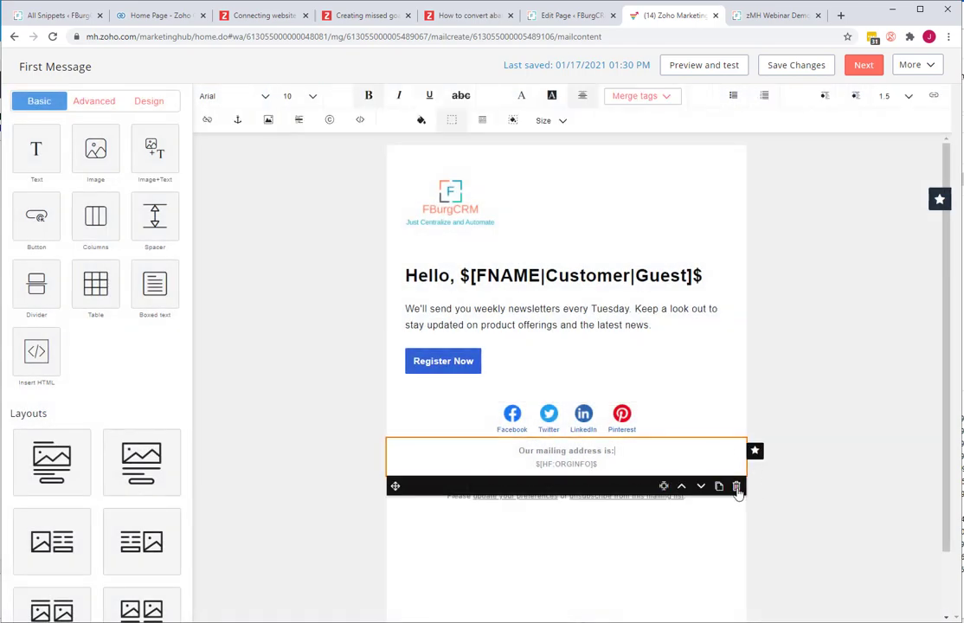
left_click(737, 487)
left_click(605, 224)
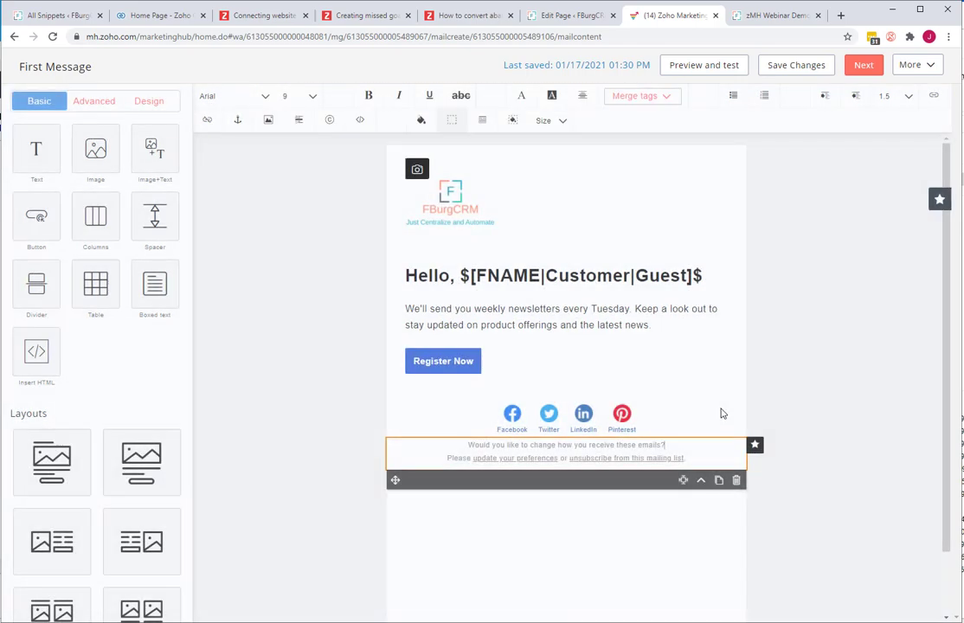
left_click(723, 420)
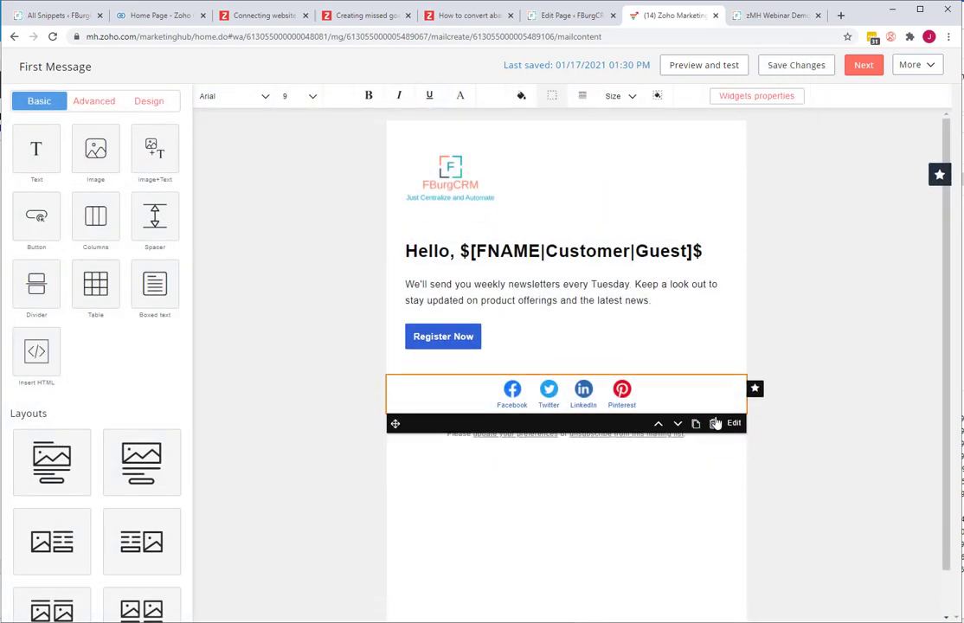
left_click(713, 423)
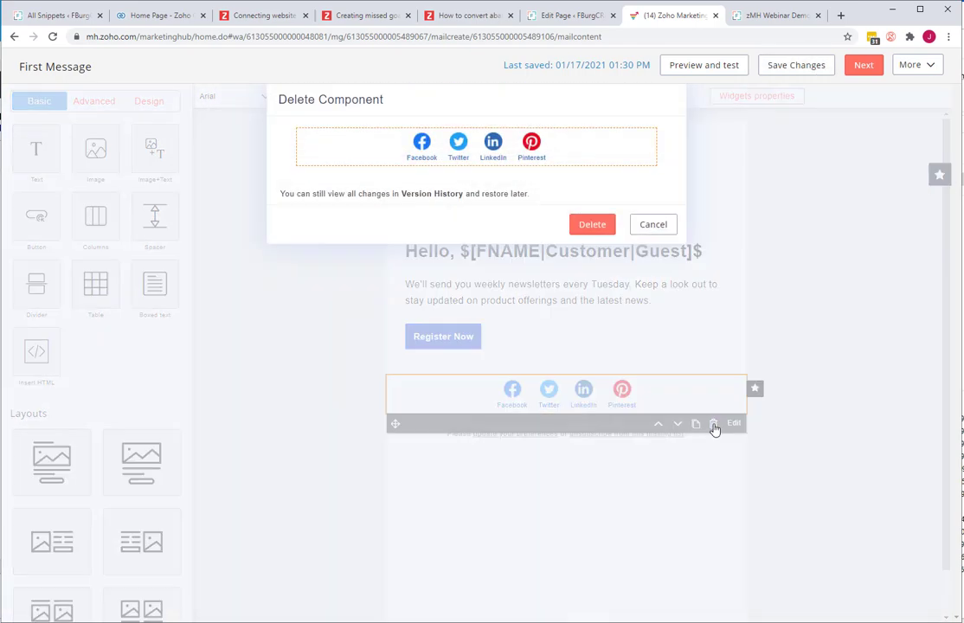
left_click(593, 225)
Center-align the Register Now button and proceed from the email editor to the campaign content page.
left_click(441, 361)
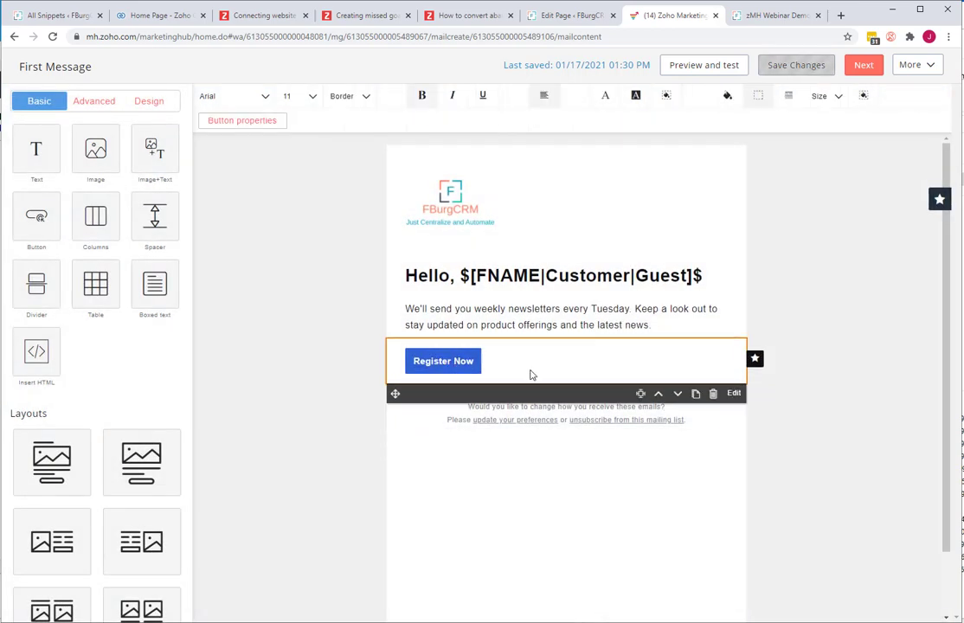
left_click(543, 96)
left_click(544, 154)
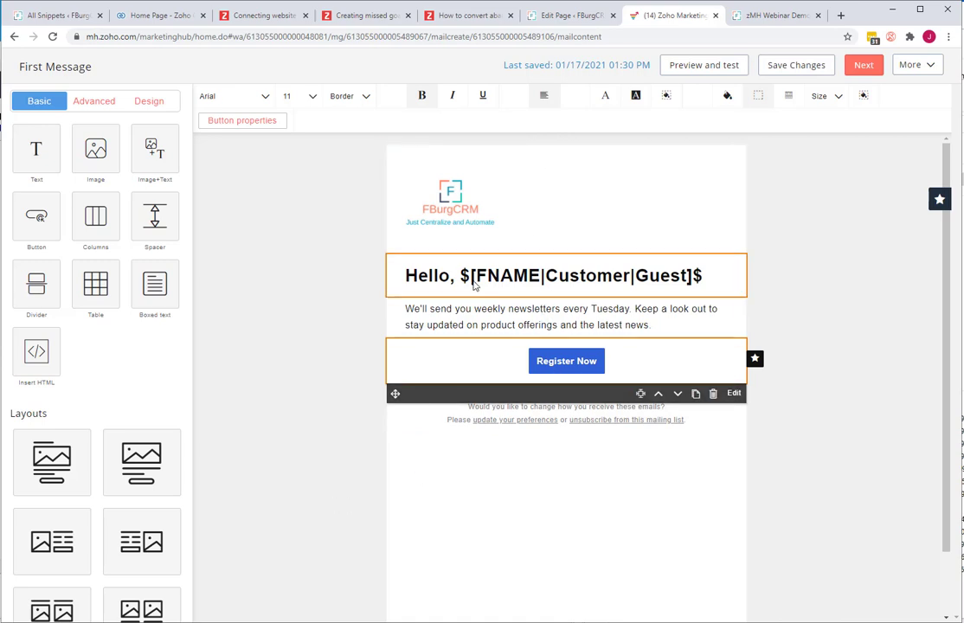
left_click(863, 67)
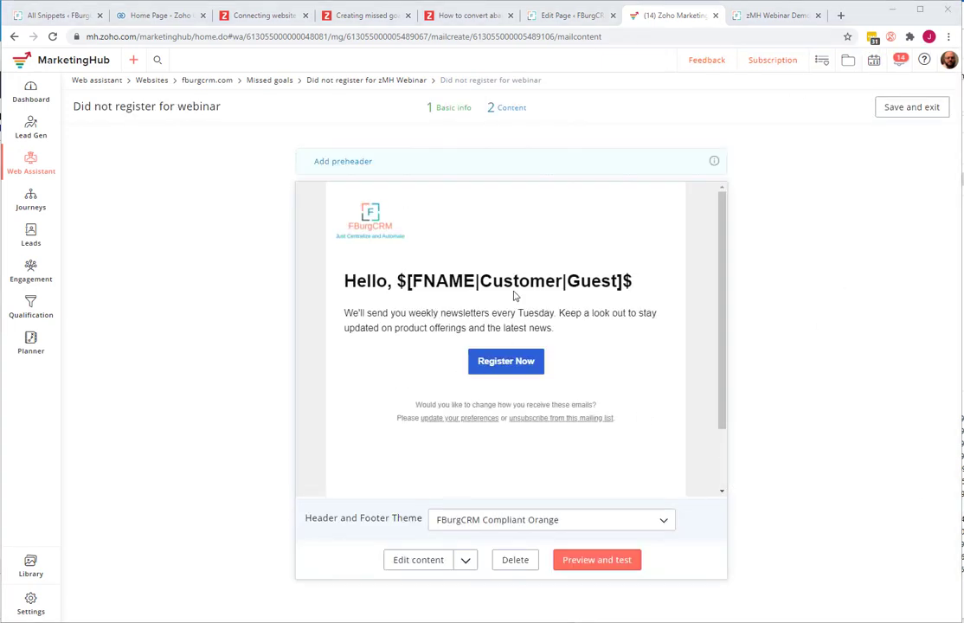
Set the email's Header and Footer Theme to None (No header and footer) and save the removal.
left_click(464, 521)
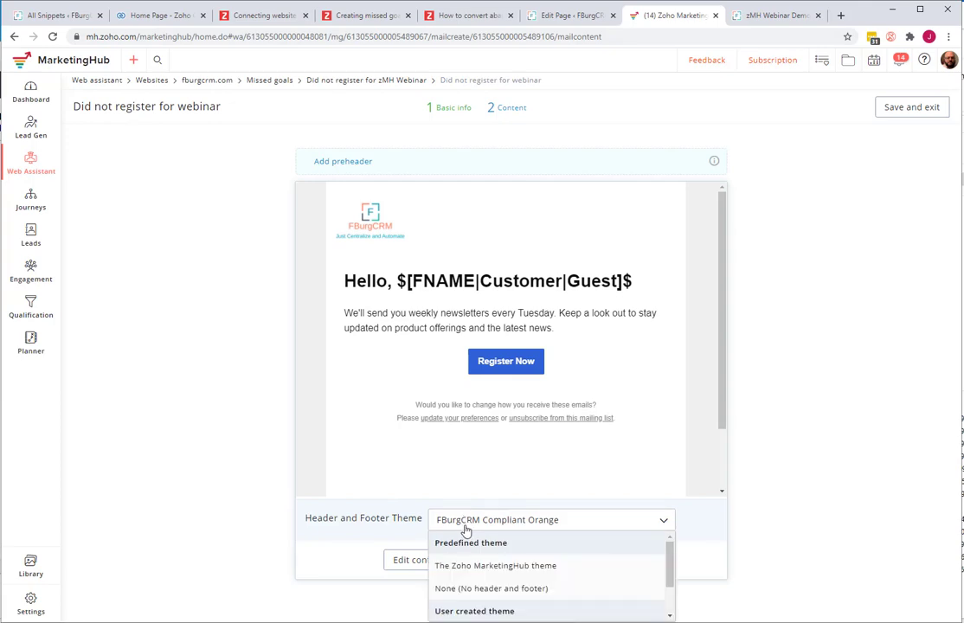
left_click(472, 588)
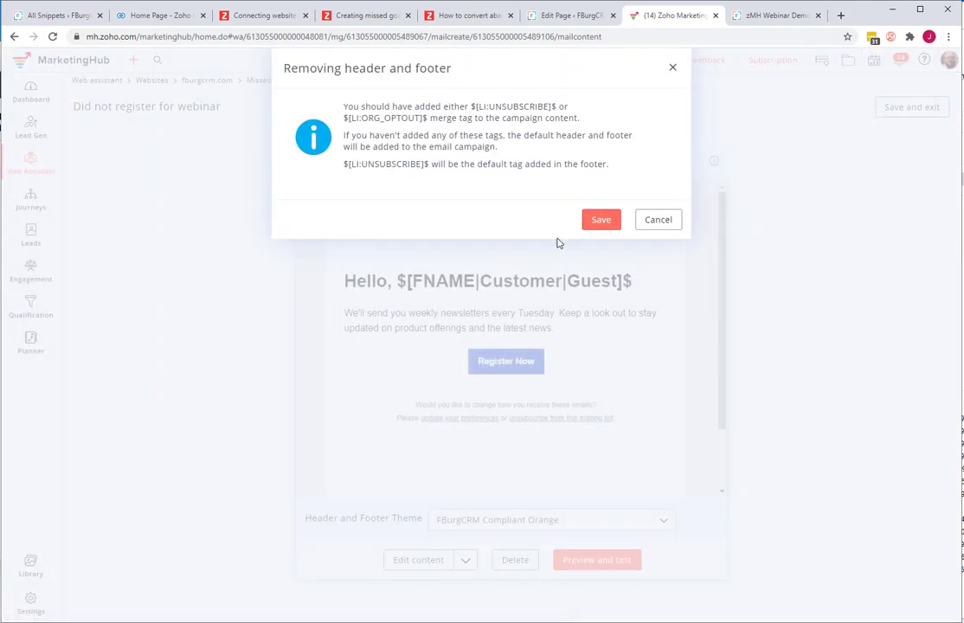
left_click(590, 223)
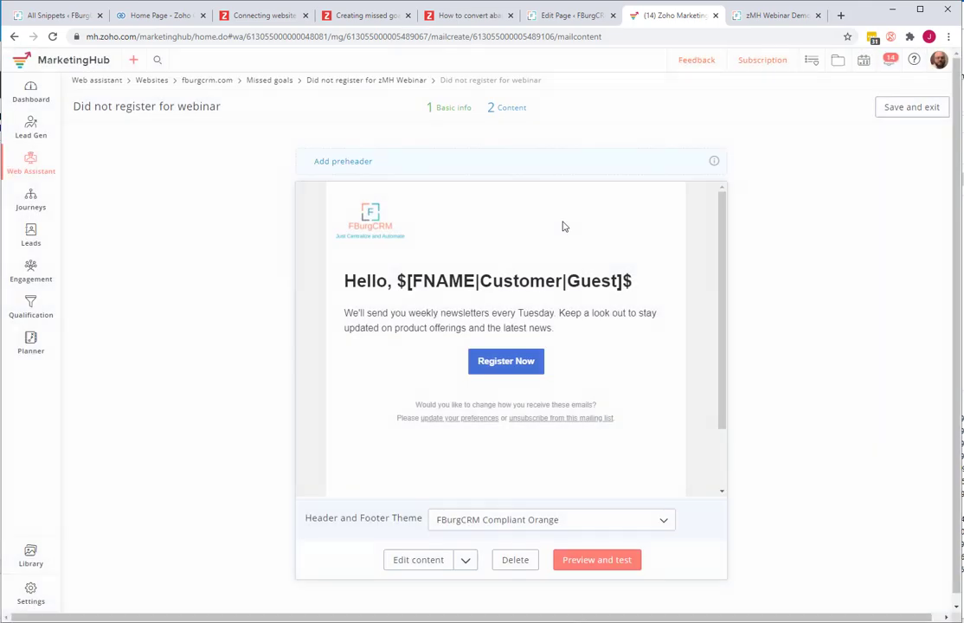
Add the email preheader "Hey, you forgot to register for the awesome webinar!".
left_click(351, 163)
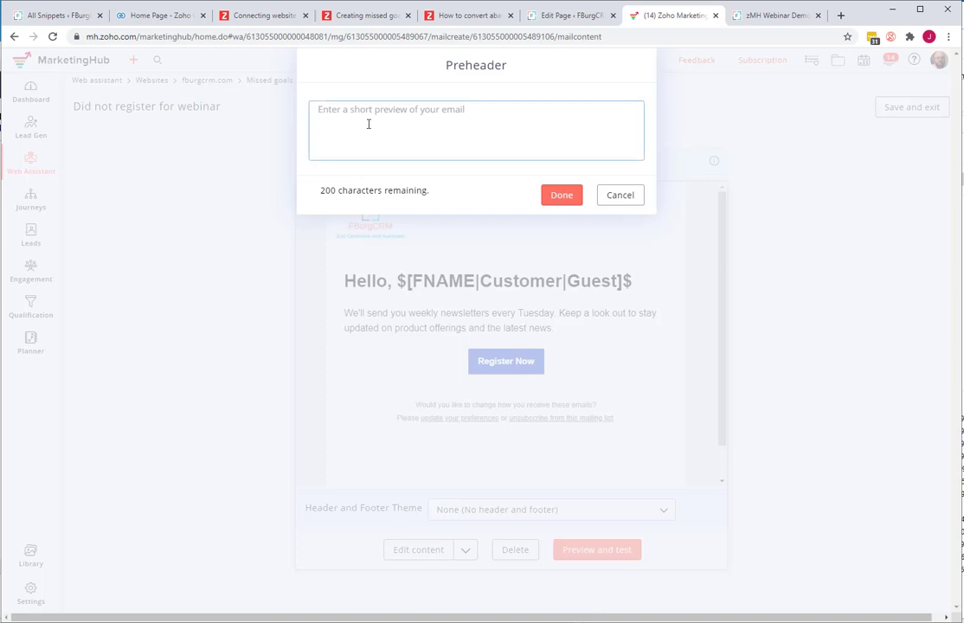
type("Hey, you forgot to register")
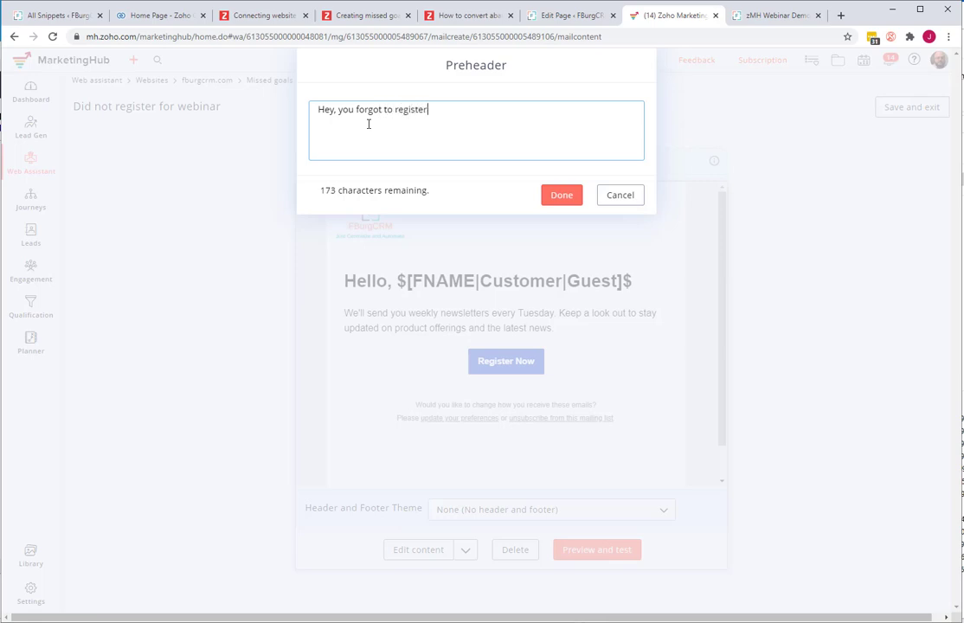
type(" for the awesome")
type("bianr n")
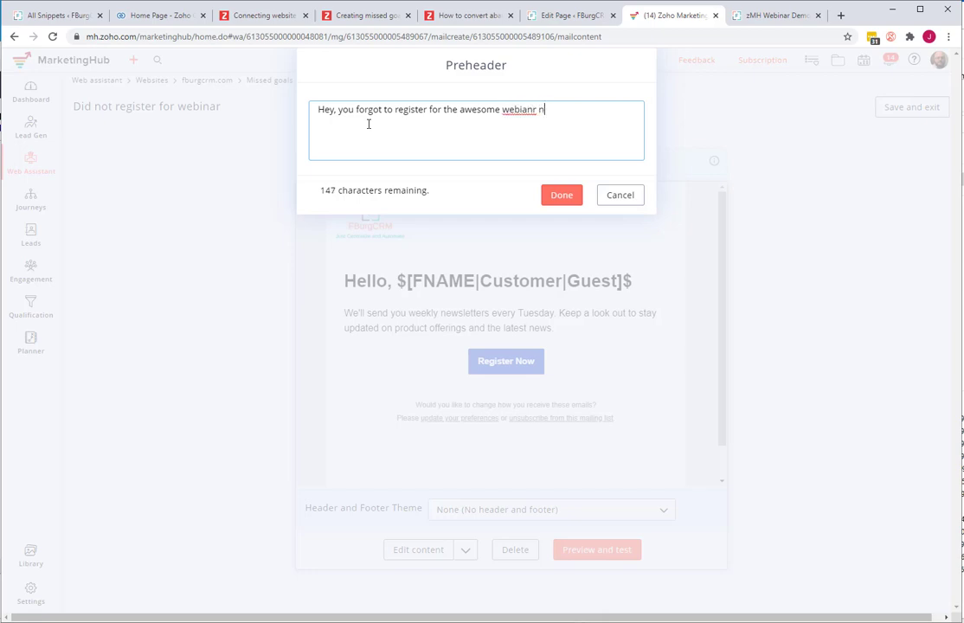
key("BackSpace")
key("BackSpace")
type("nar")
left_click(557, 201)
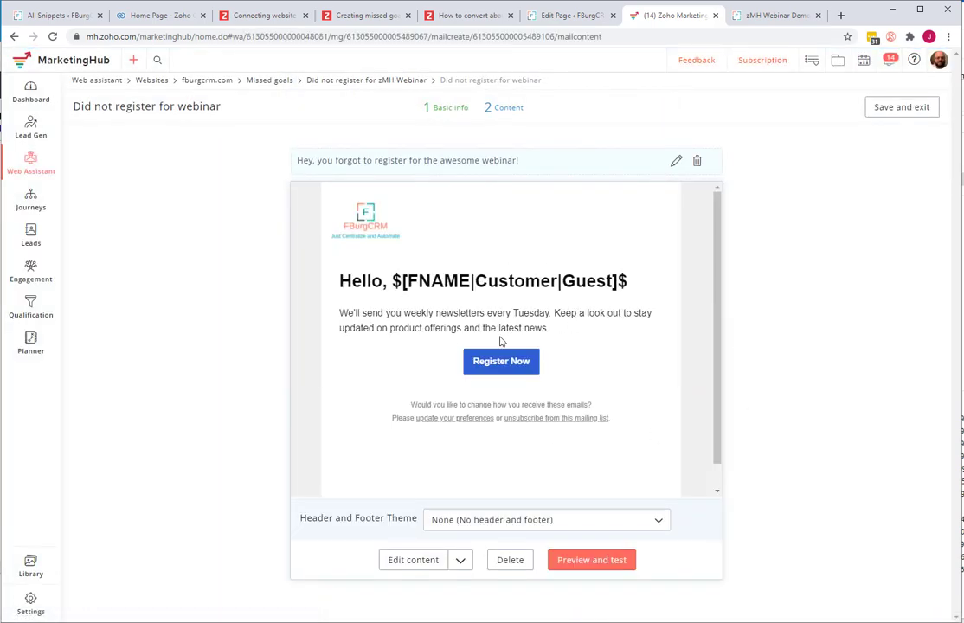
Save and exit the email setup, and send the missed goal's message to the compliance team for review.
left_click(916, 112)
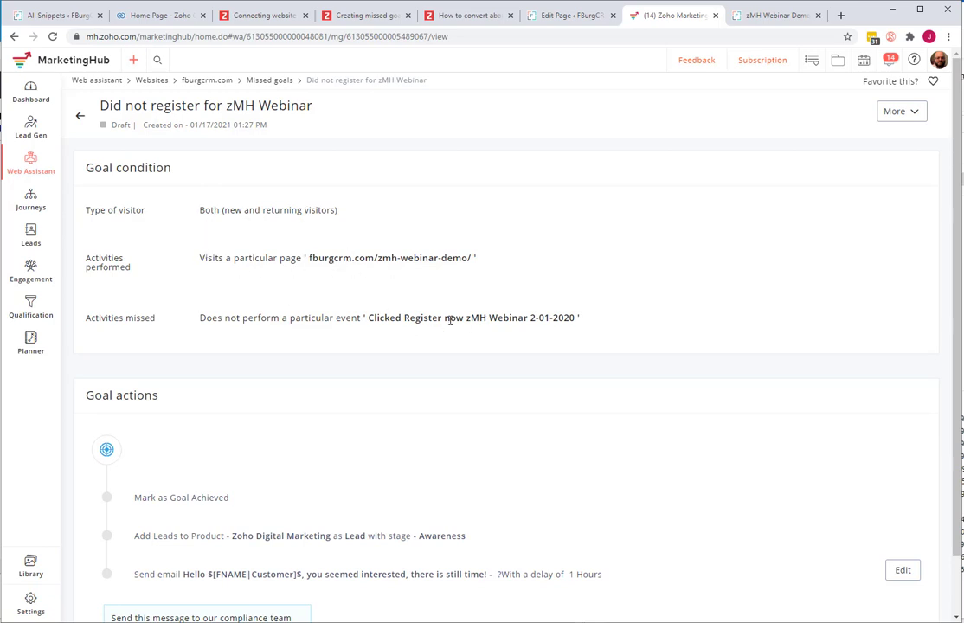
scroll(277, 313, "down", 1)
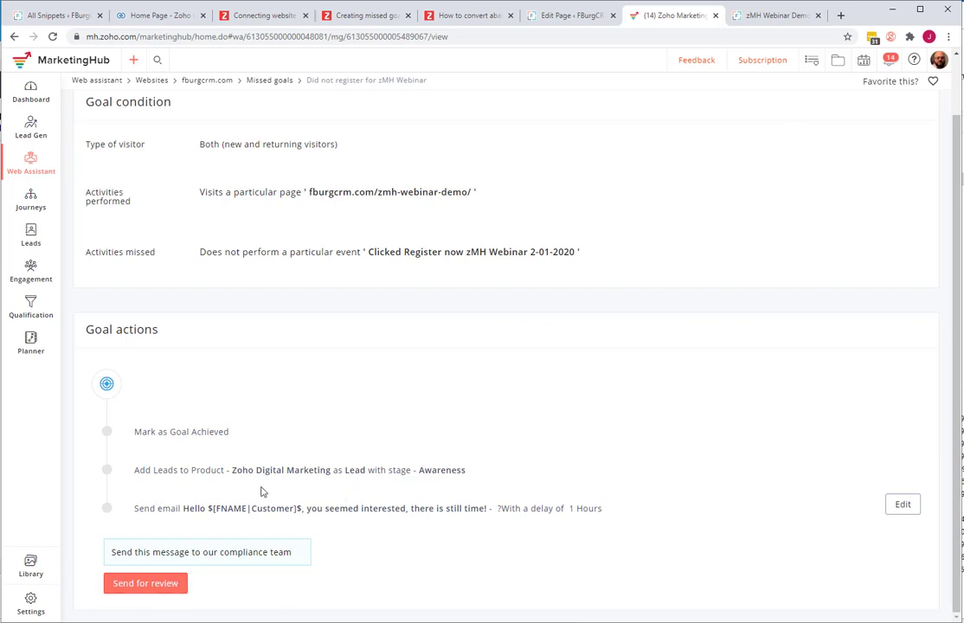
left_click(147, 583)
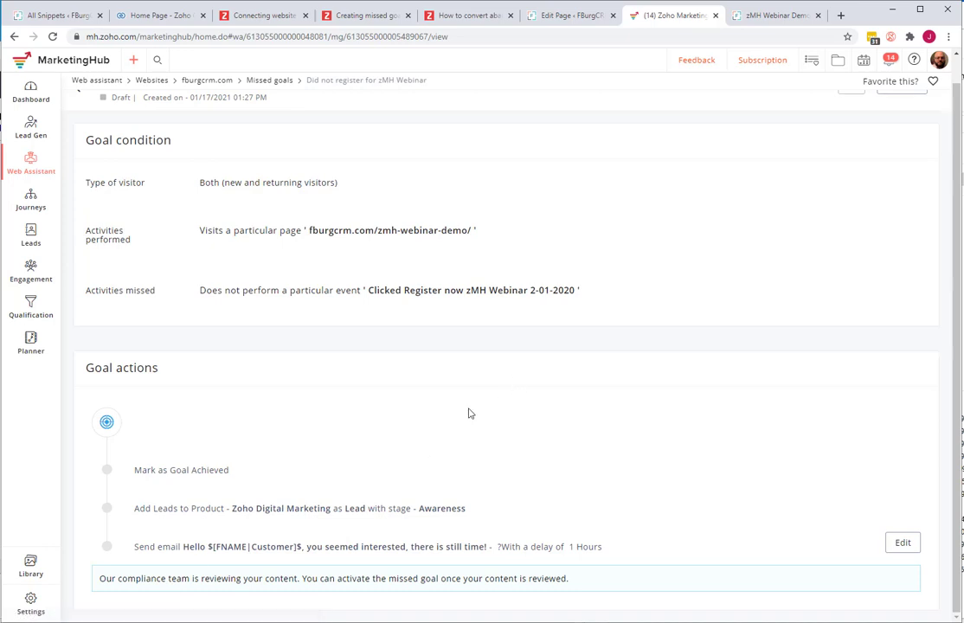
scroll(683, 156, "up", 1)
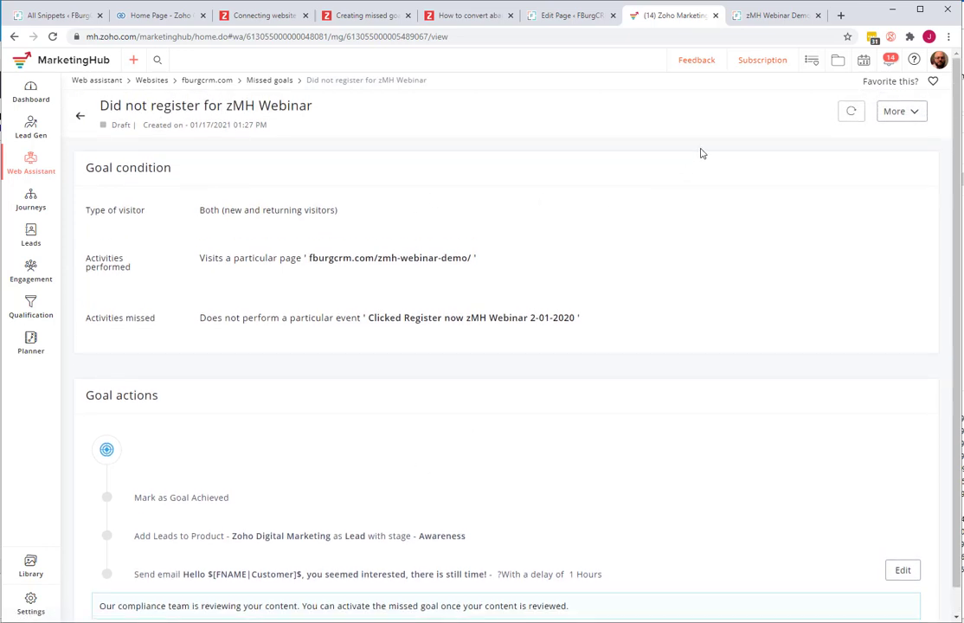
left_click(900, 111)
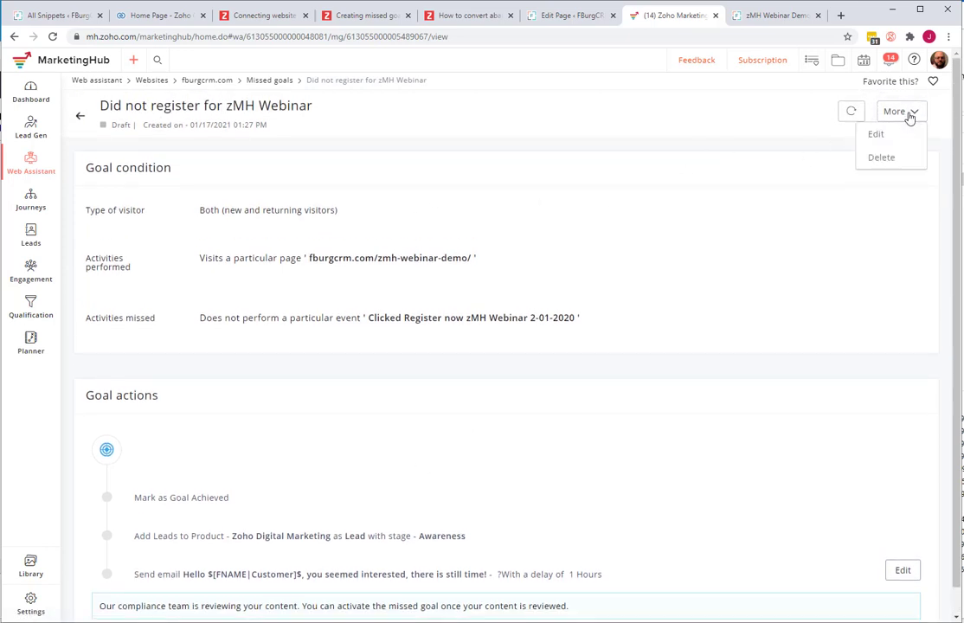
left_click(555, 230)
scroll(536, 269, "down", 1)
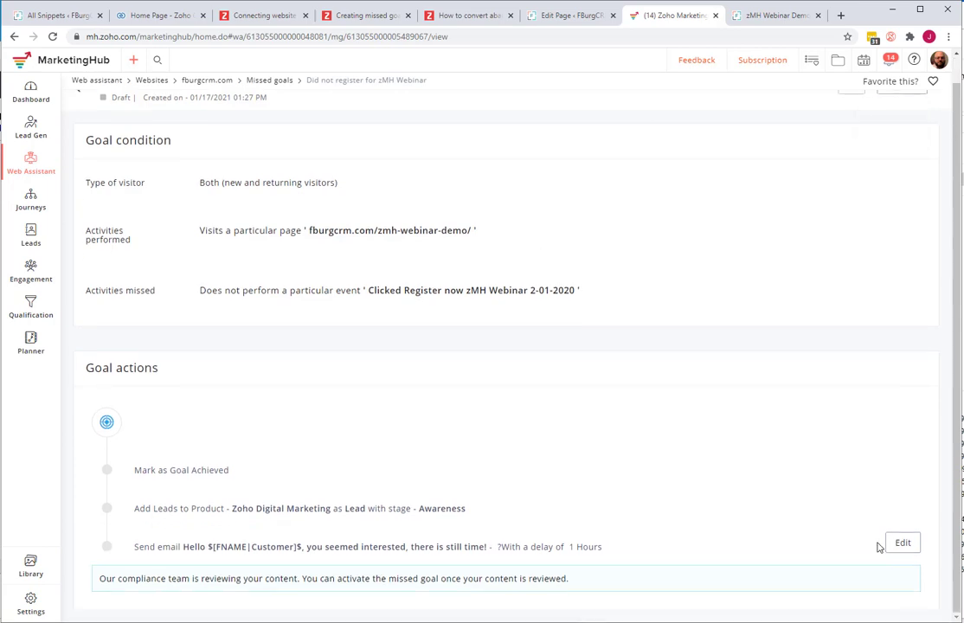
scroll(511, 346, "up", 1)
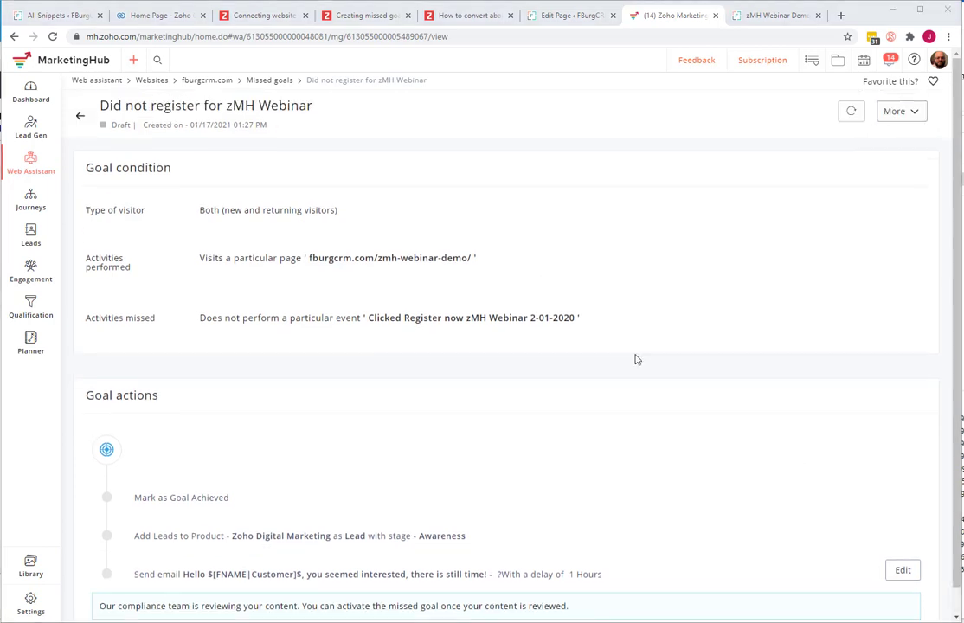
Try to open the missed goals list from the goal page, and reload Zoho MarketingHub from mh.zoho.com.
left_click(269, 80)
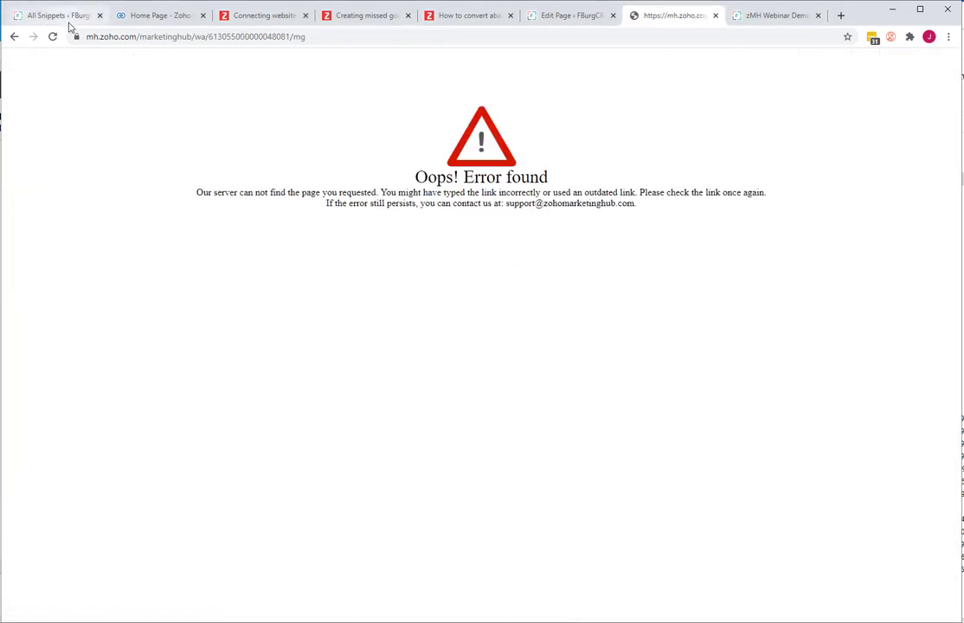
left_click(52, 36)
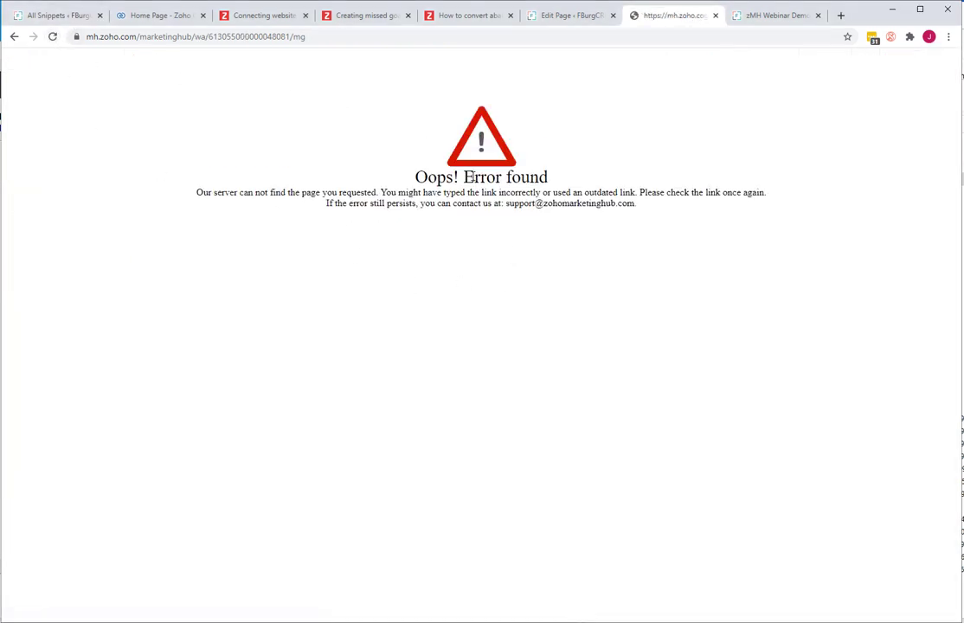
left_click(488, 37)
type("mh")
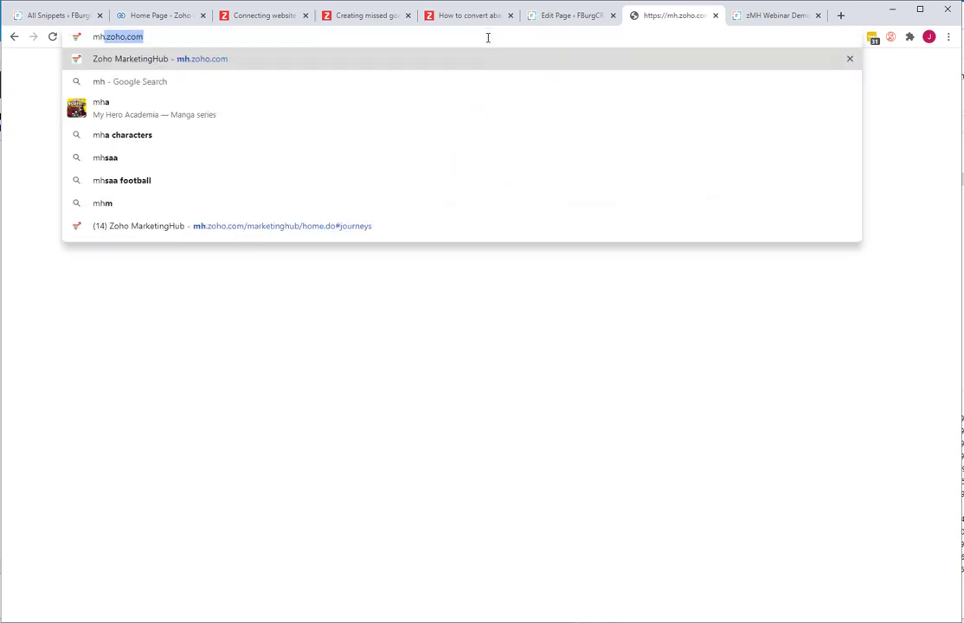
key("Return")
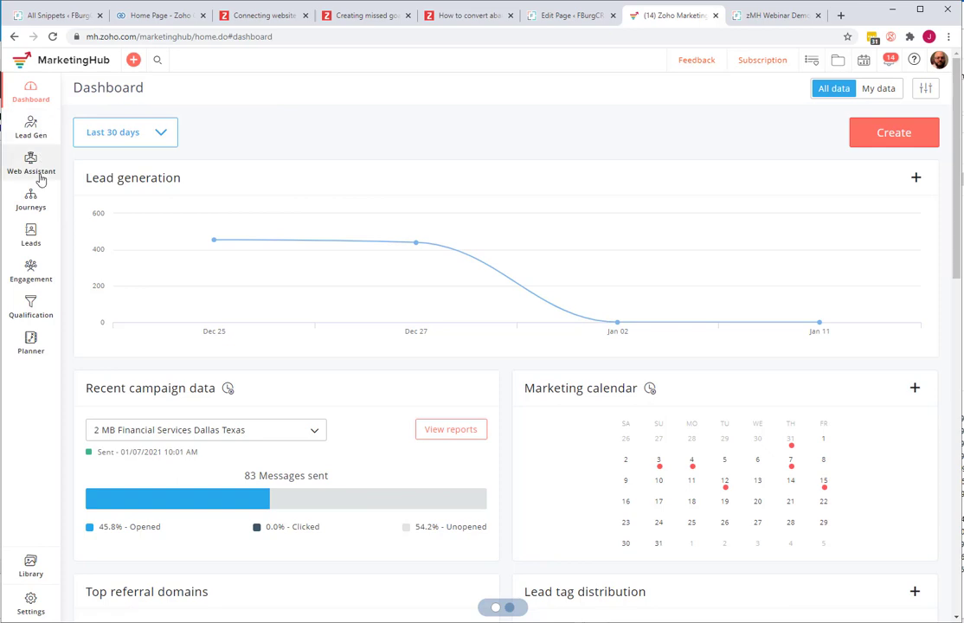
Open the fburgcrm.com website's missed goals and examine the conditions, actions and review status of "Did not register for zMH Webinar".
mouse_move(39, 174)
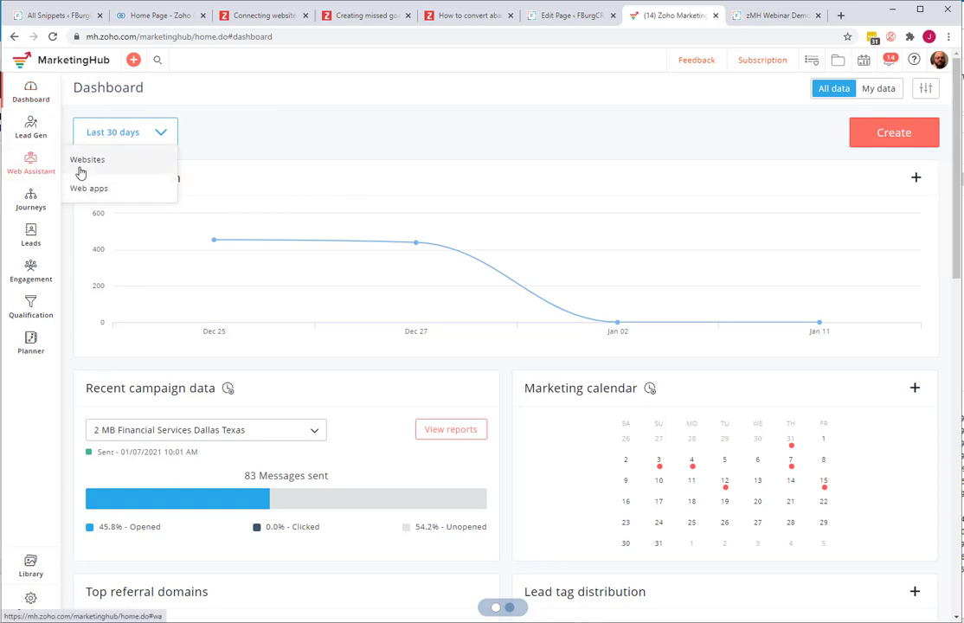
left_click(81, 174)
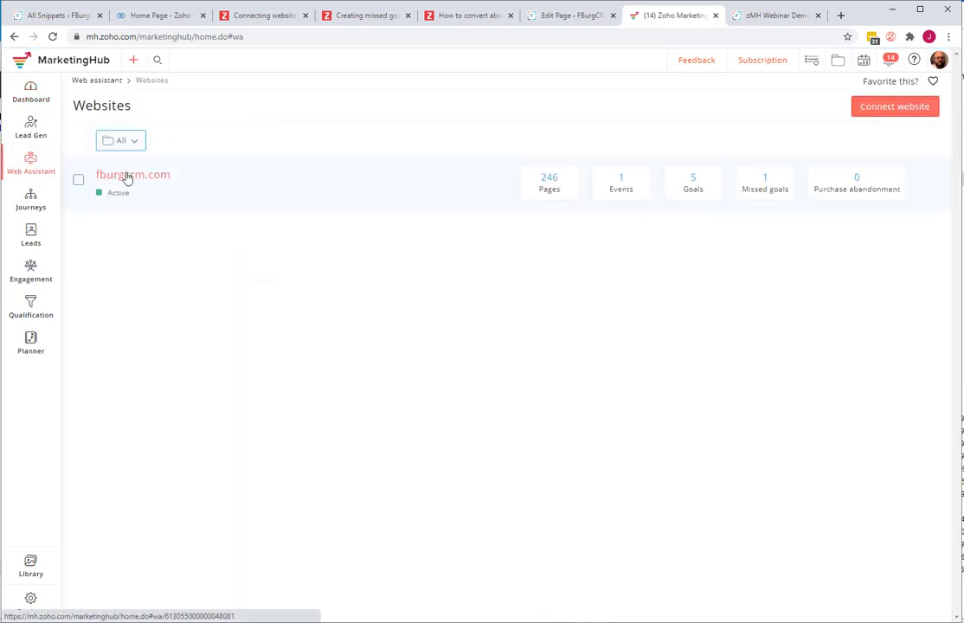
left_click(127, 176)
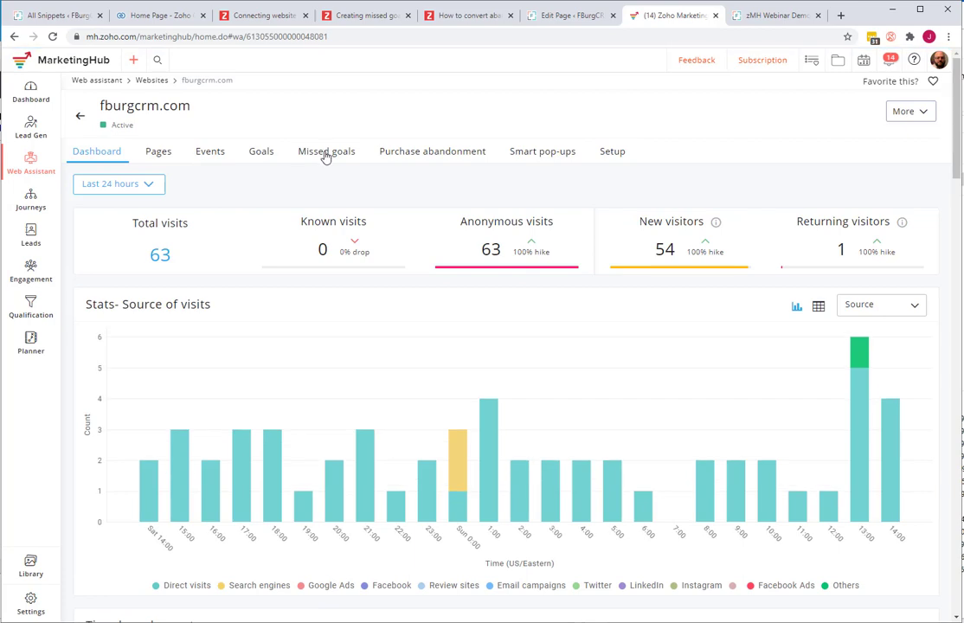
left_click(326, 153)
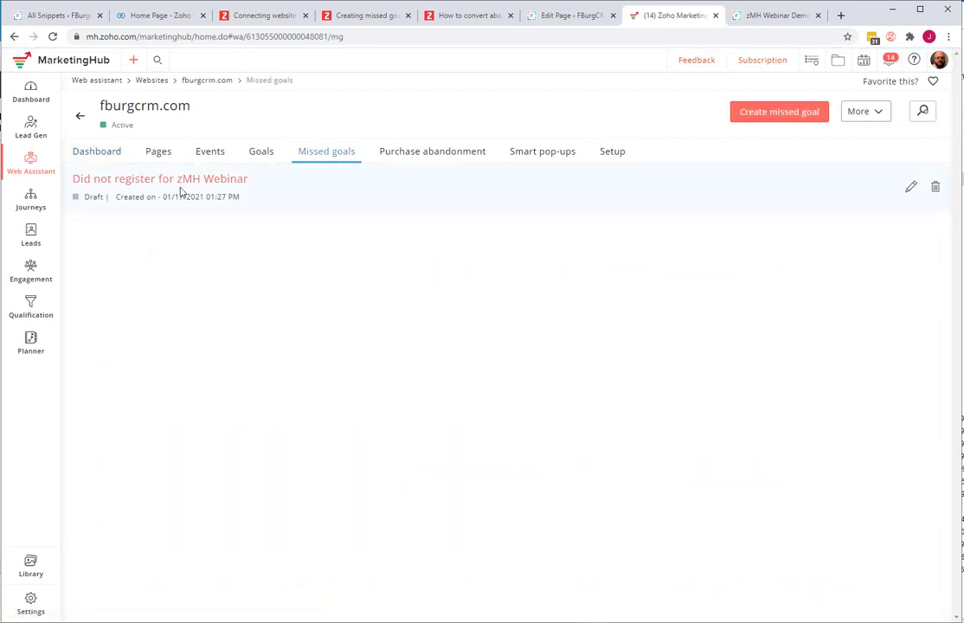
left_click(134, 183)
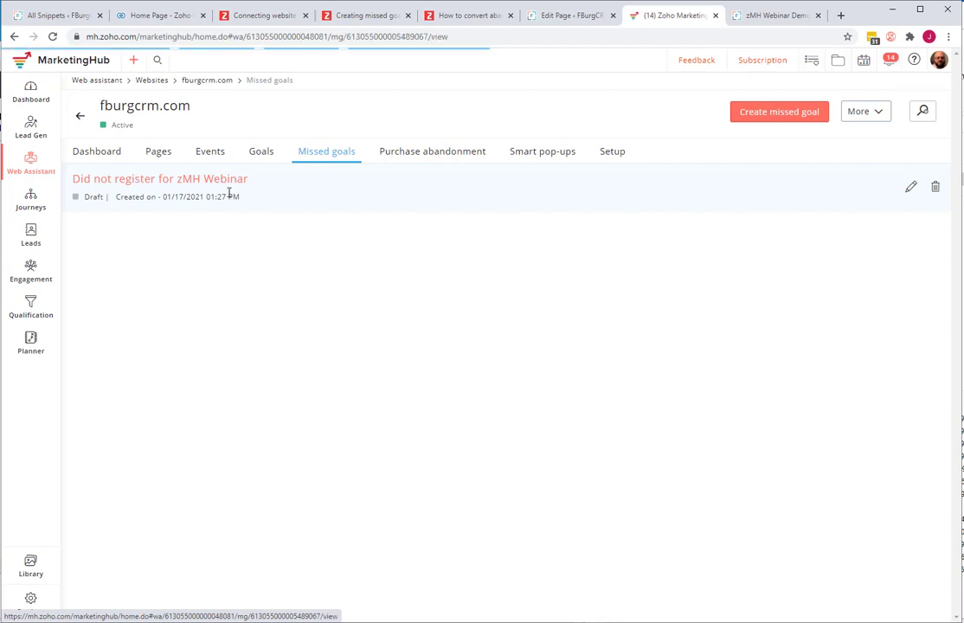
scroll(588, 269, "down", 1)
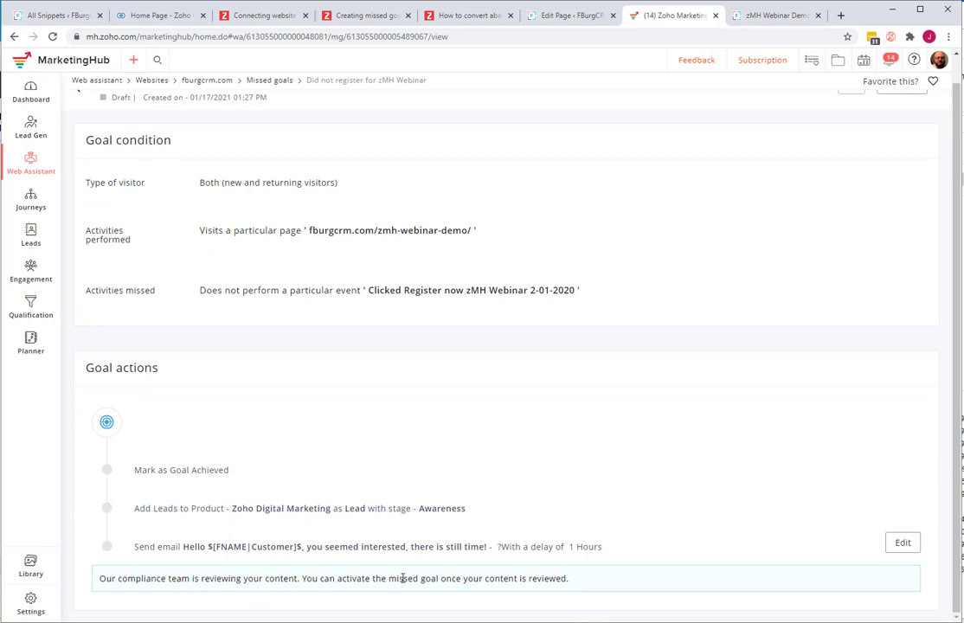
scroll(115, 229, "up", 1)
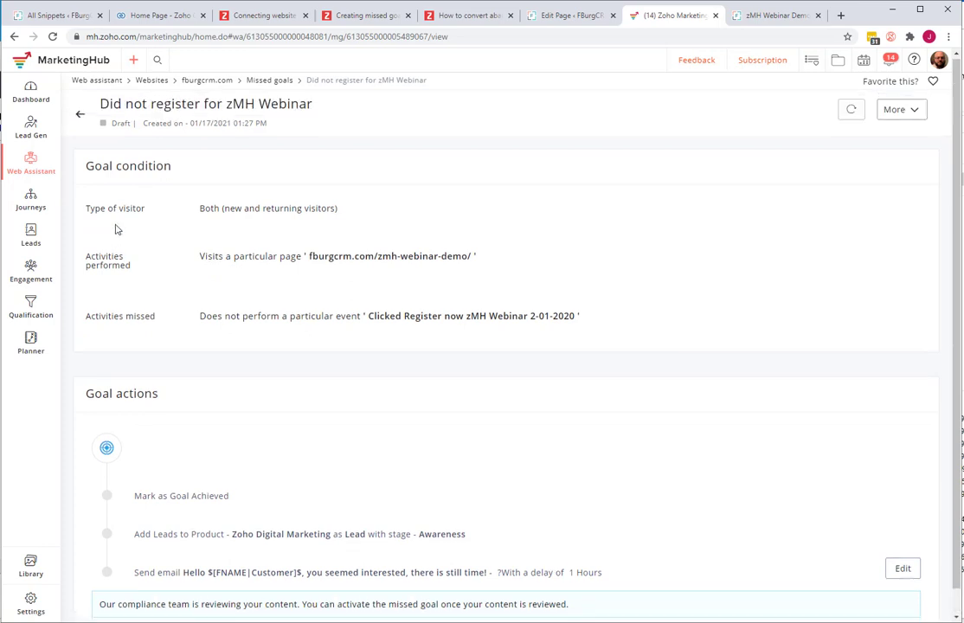
Return to the website's missed goals, check its defined events, and go back to the missed goals list.
left_click(251, 81)
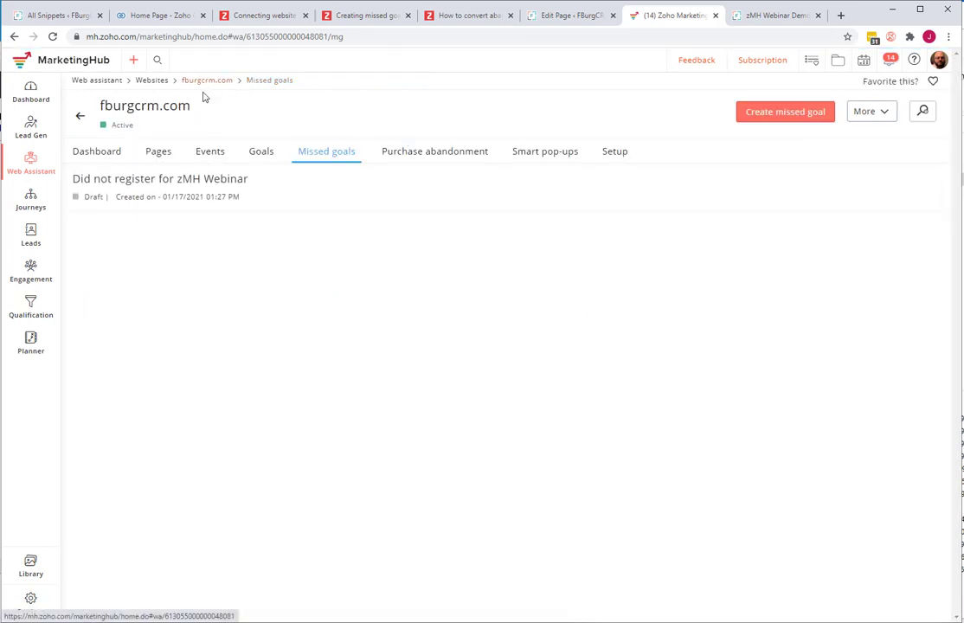
left_click(213, 156)
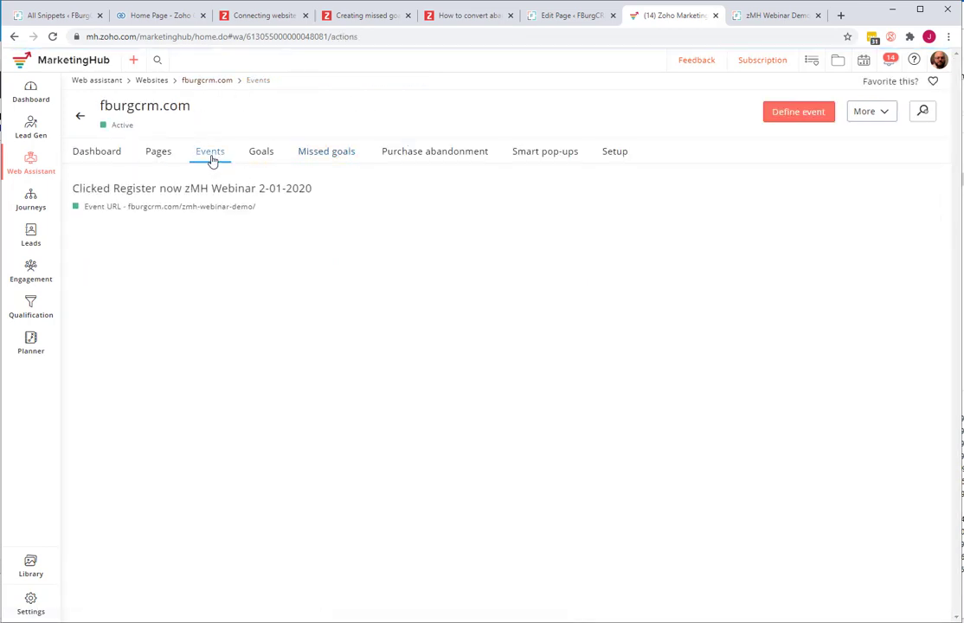
left_click(322, 157)
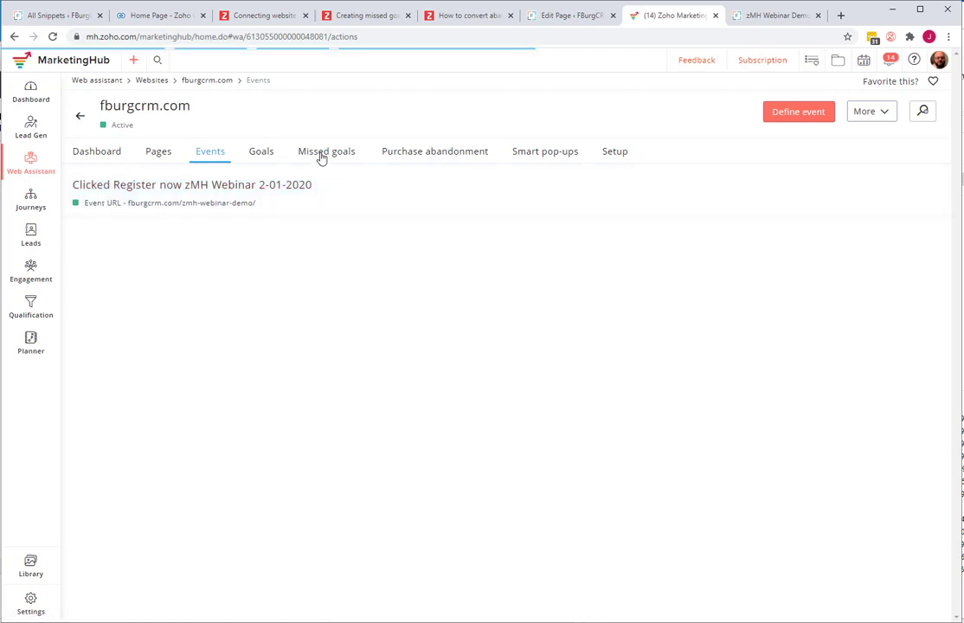